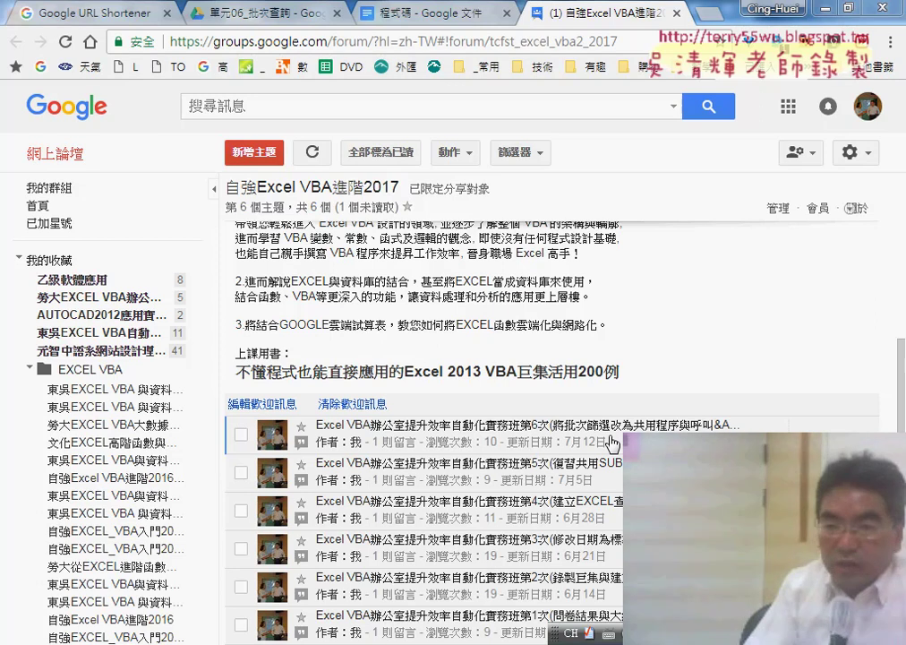
# Open the sixth-session forum topic, highlight 批次篩選 in the post, and switch to the 問題06.xlsm workbook.
pyautogui.click(574, 441)
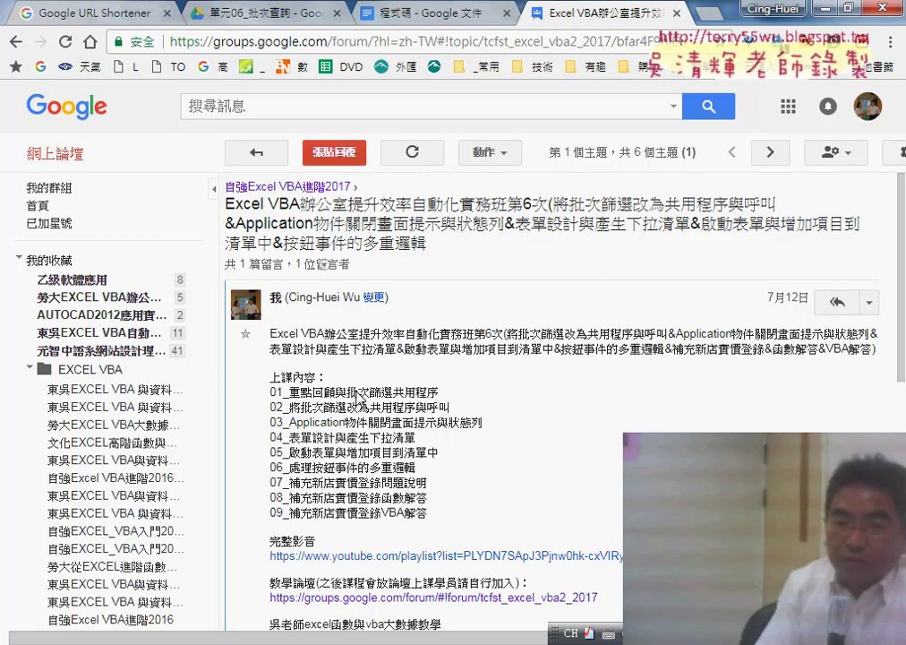
pyautogui.moveTo(349, 394); pyautogui.dragTo(391, 395)
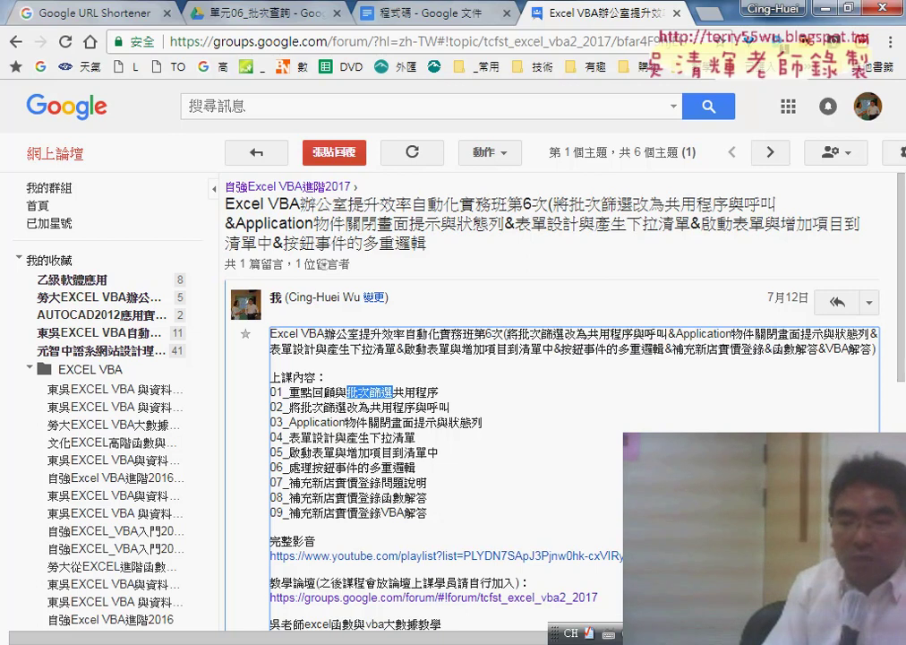
pyautogui.click(508, 570)
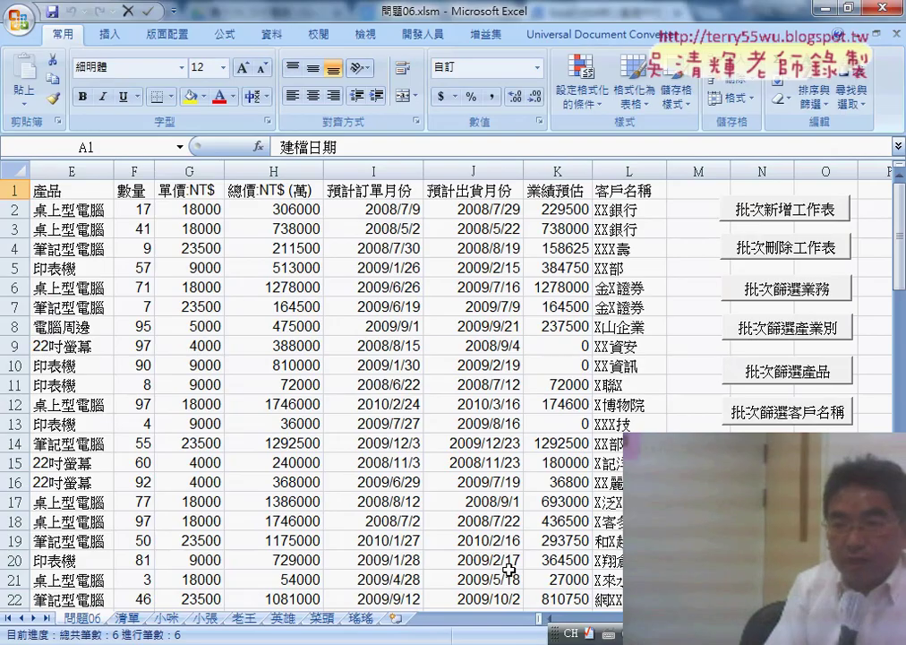
# Delete the salesperson sheets, recreate them to check the 小咪 sheet, then delete them again from 問題06.
pyautogui.click(750, 250)
pyautogui.click(755, 211)
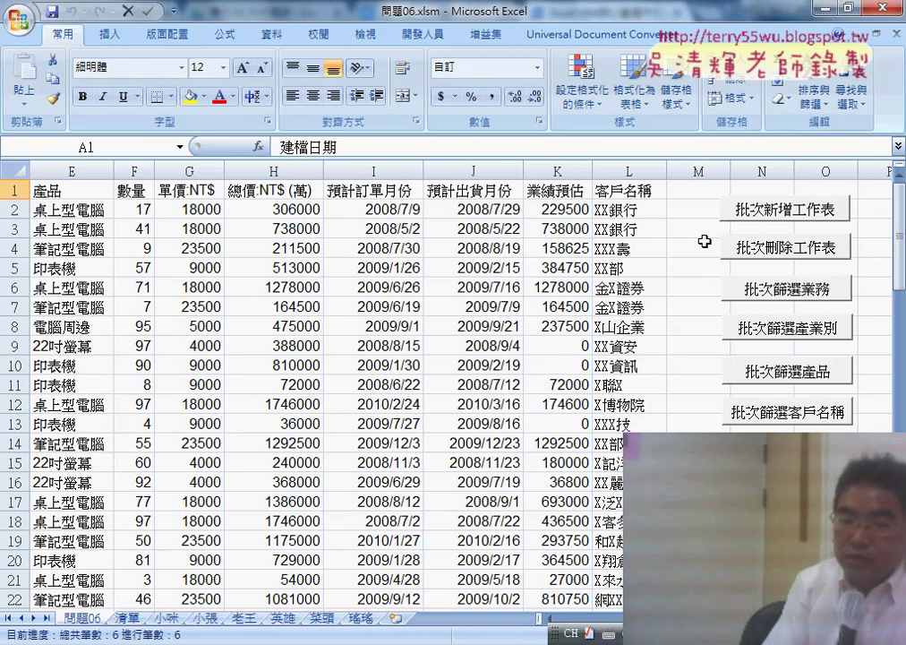
pyautogui.click(171, 619)
pyautogui.click(115, 621)
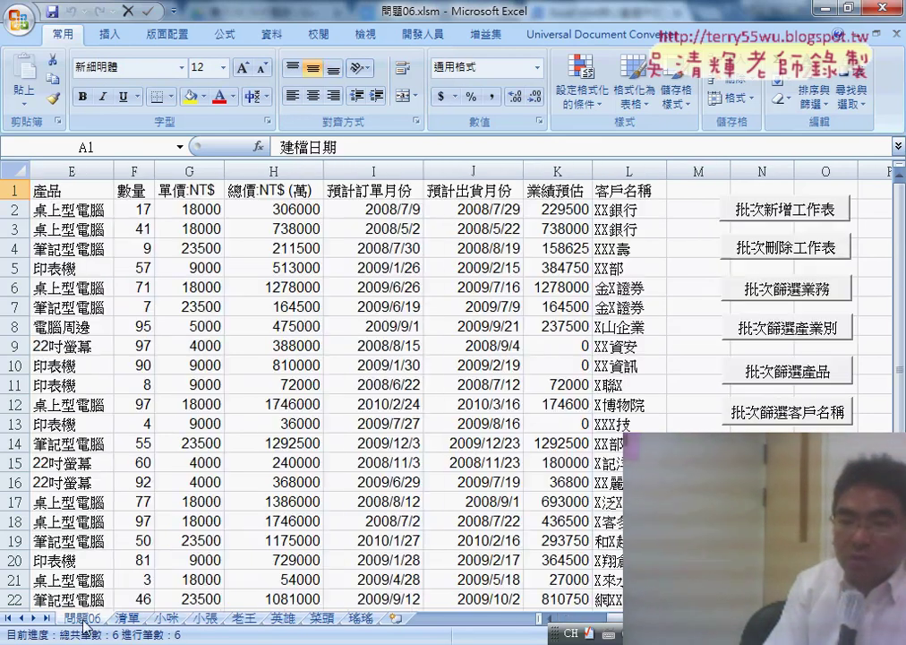
pyautogui.click(797, 251)
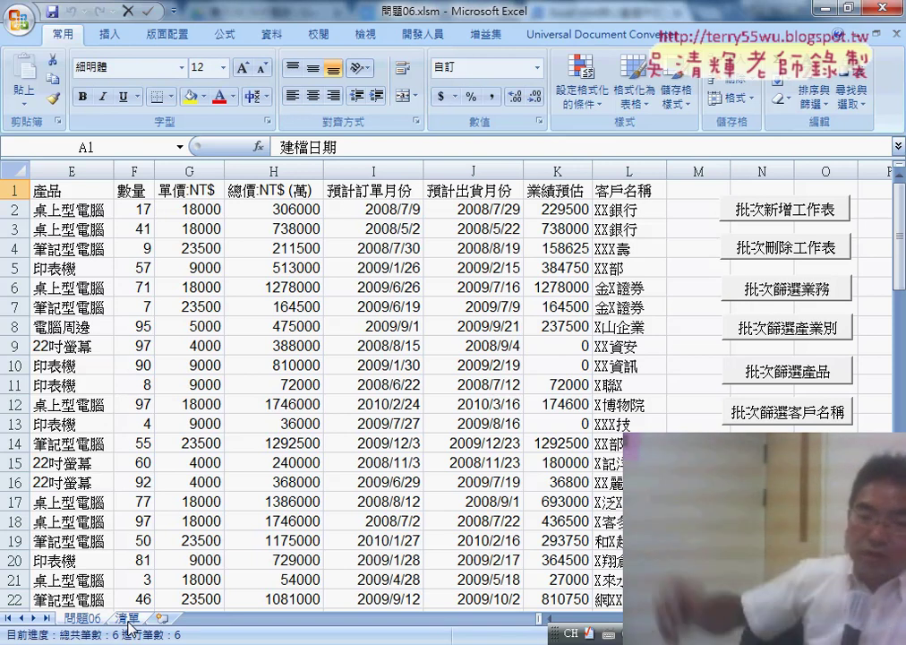
# Review the salesperson names in 清單 A2:A7, then run 批次篩選業務 from the 問題06 sheet.
pyautogui.click(128, 619)
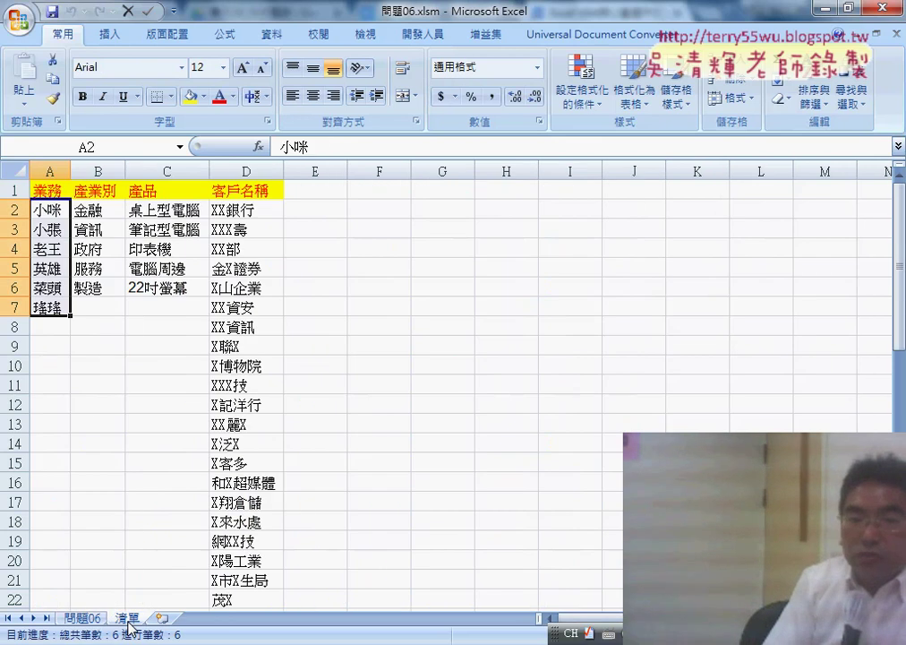
pyautogui.moveTo(51, 209); pyautogui.dragTo(53, 307)
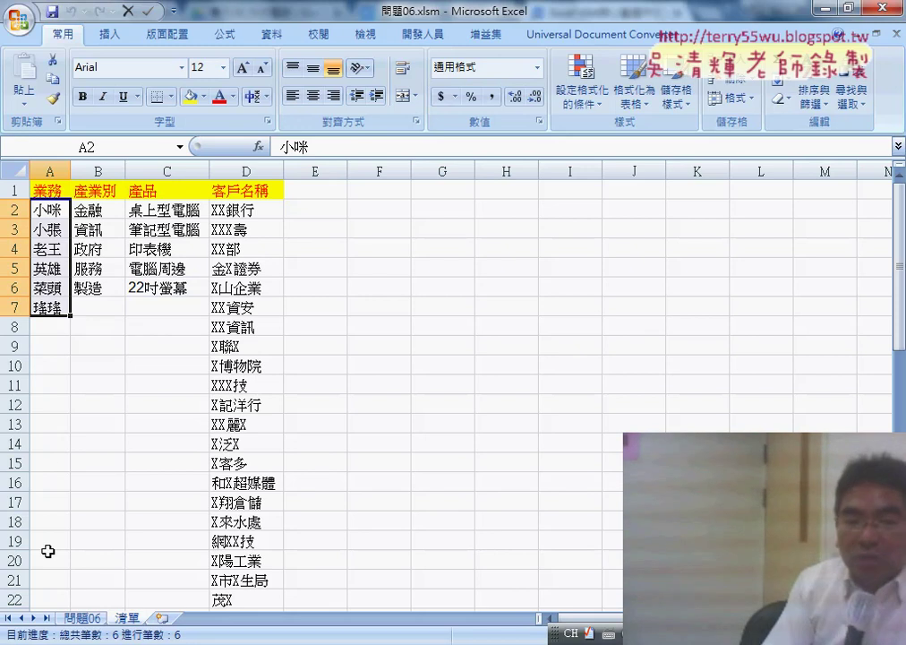
pyautogui.hotkey('ctrl', 'pageup')
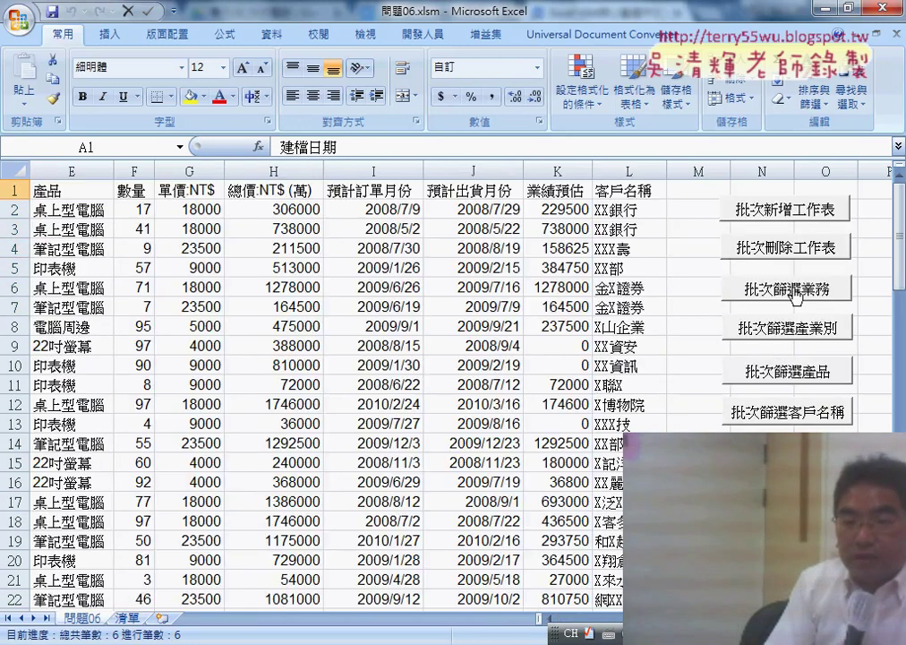
pyautogui.click(795, 295)
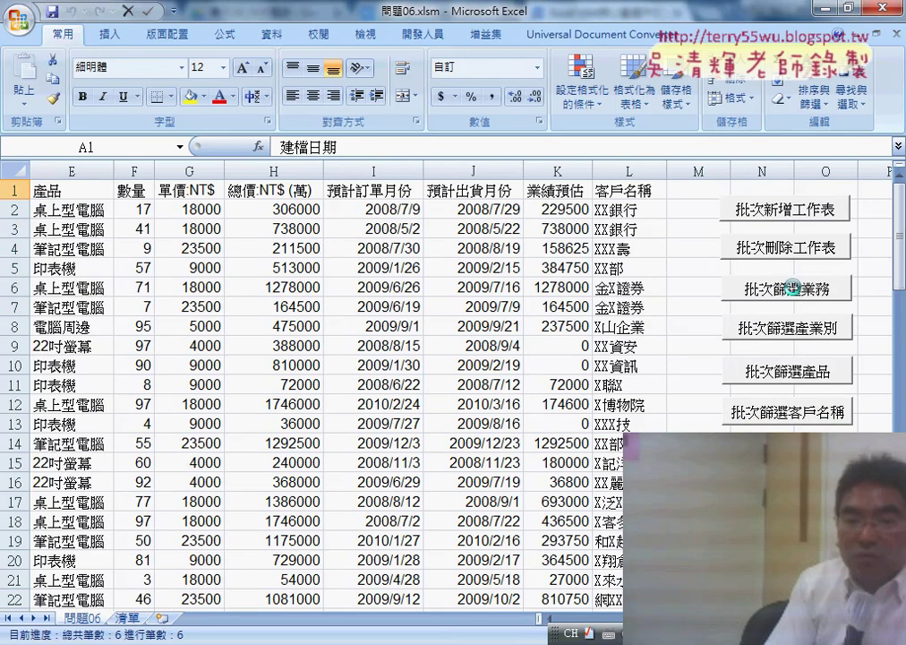
# Browse the six new salesperson sheets, starting with 小咪, to check their filtered rows.
pyautogui.click(169, 619)
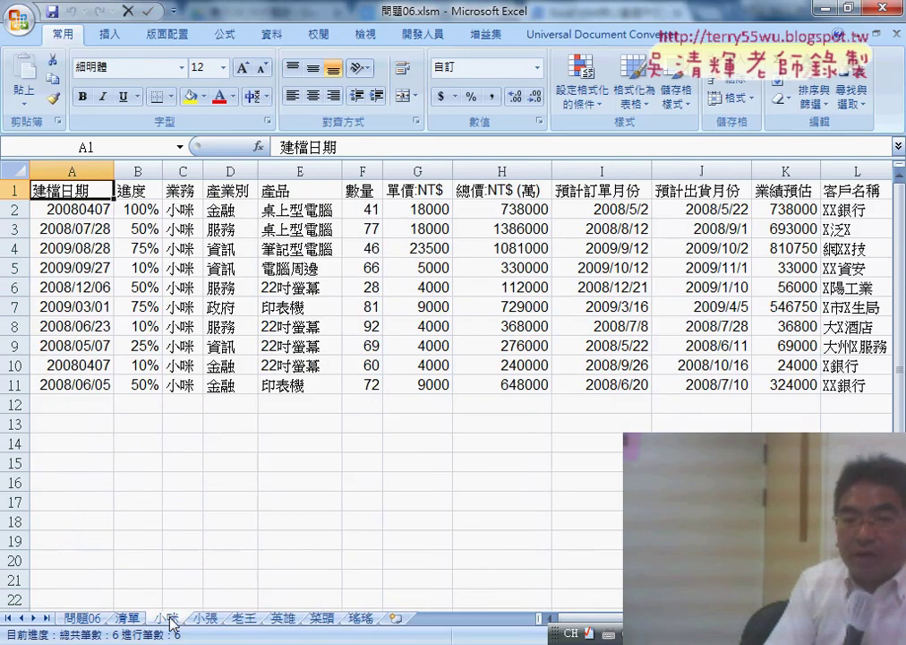
pyautogui.click(205, 619)
pyautogui.click(244, 619)
pyautogui.click(283, 619)
pyautogui.click(322, 618)
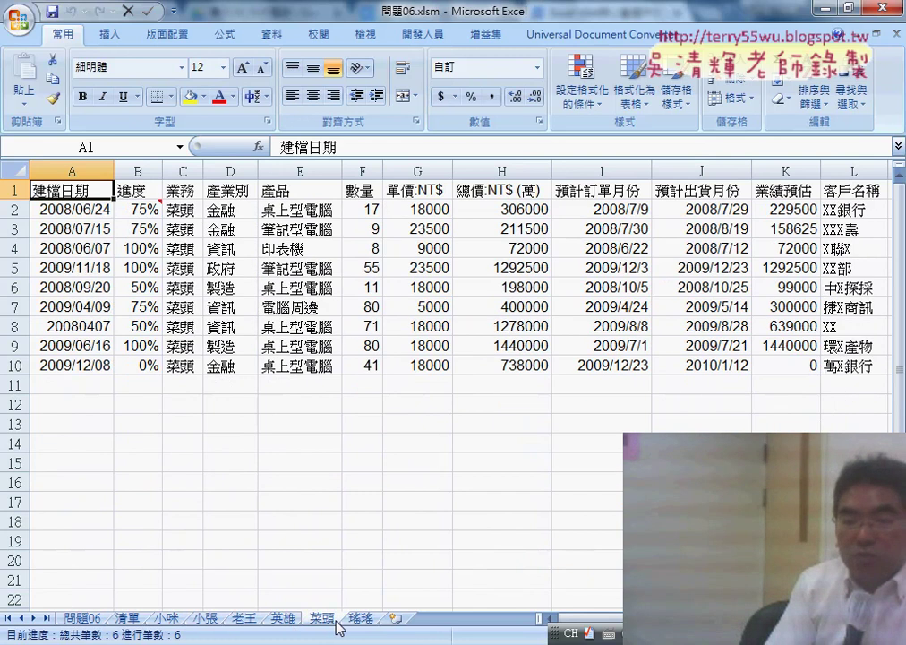
pyautogui.click(361, 619)
# Back on 清單, reselect A2:A7 and step through the names 小咪, 小張 and 老王.
pyautogui.click(127, 618)
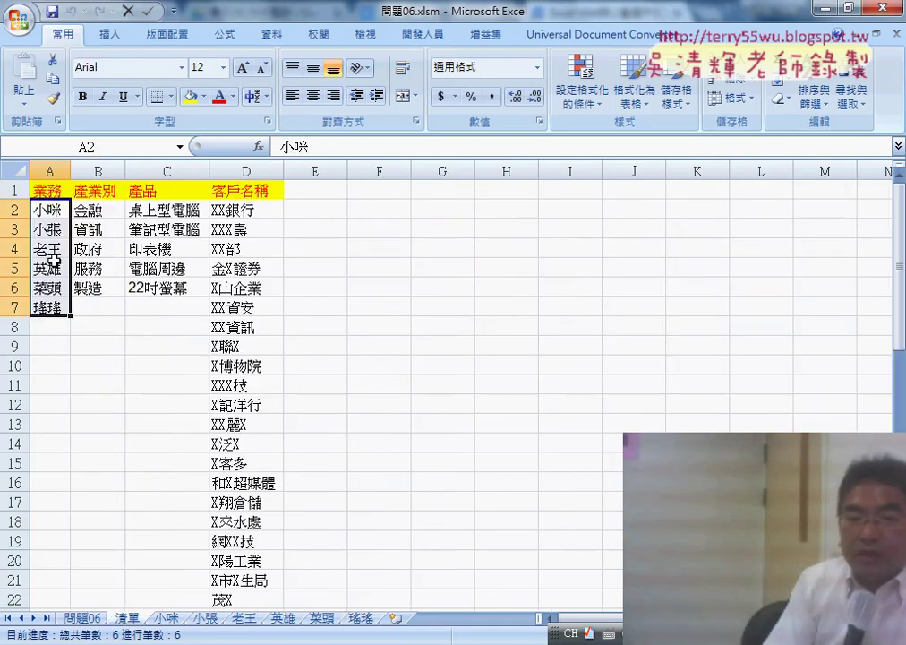
pyautogui.moveTo(49, 210); pyautogui.dragTo(49, 307)
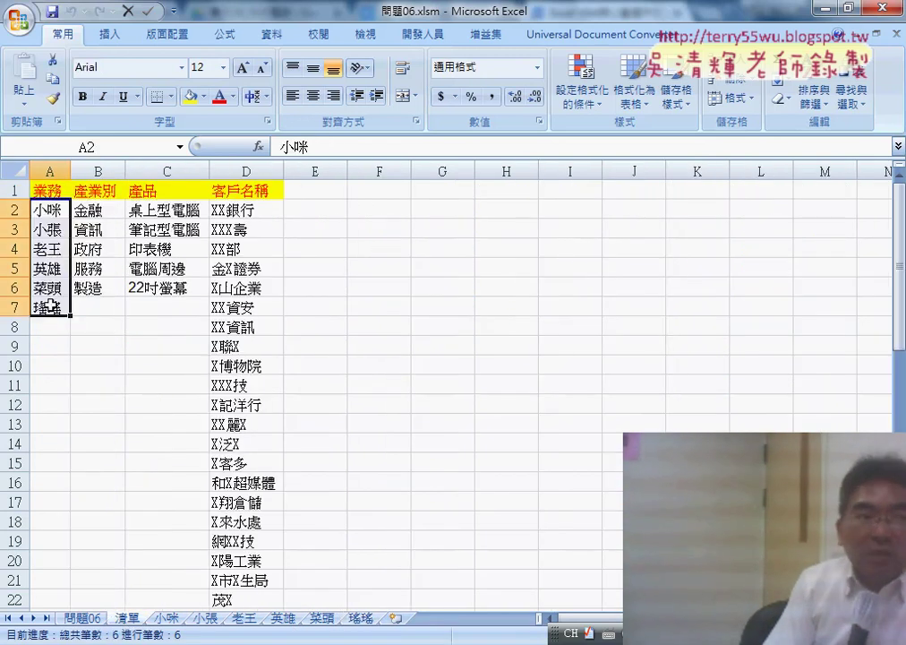
pyautogui.click(45, 209)
pyautogui.click(49, 230)
pyautogui.press('Down')
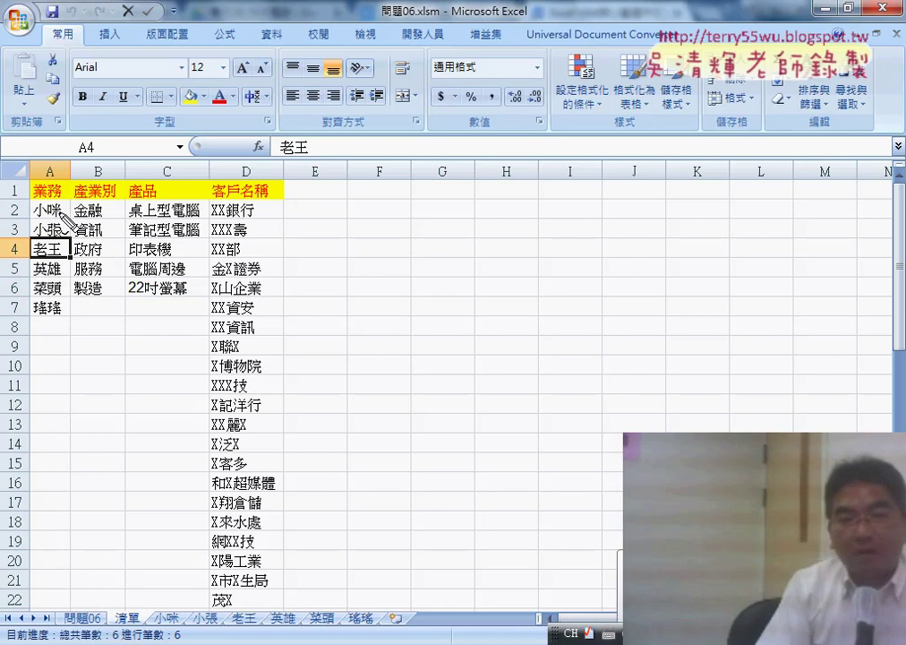
# Annotate with the pen: circle 小咪, arrow it to the 小咪 sheet, circle 瑤瑤, then erase the ink.
pyautogui.moveTo(60, 204); pyautogui.dragTo(67, 212)
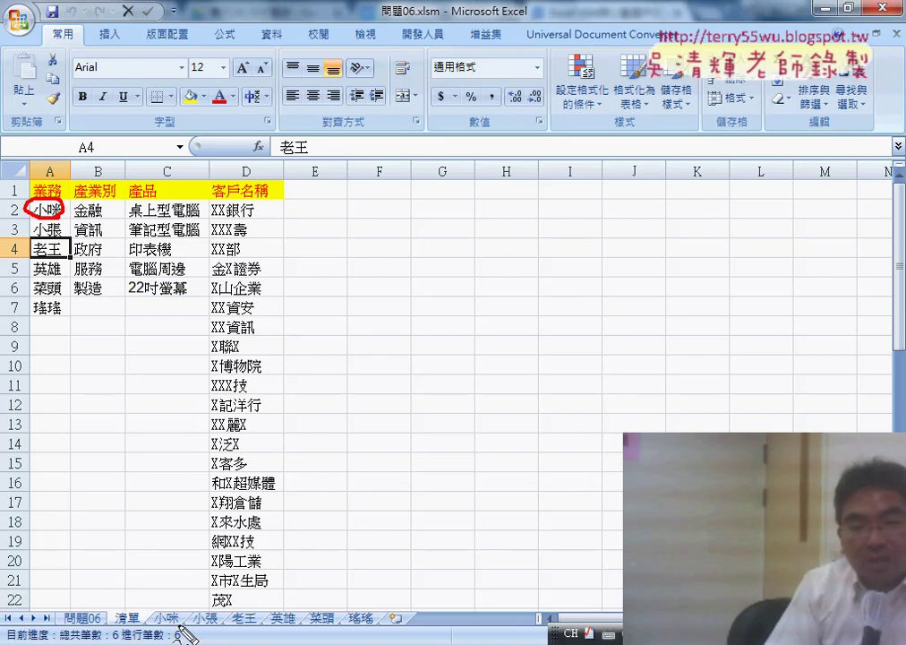
pyautogui.moveTo(179, 630); pyautogui.dragTo(190, 613)
pyautogui.moveTo(56, 224); pyautogui.dragTo(151, 602)
pyautogui.moveTo(133, 562); pyautogui.dragTo(157, 557)
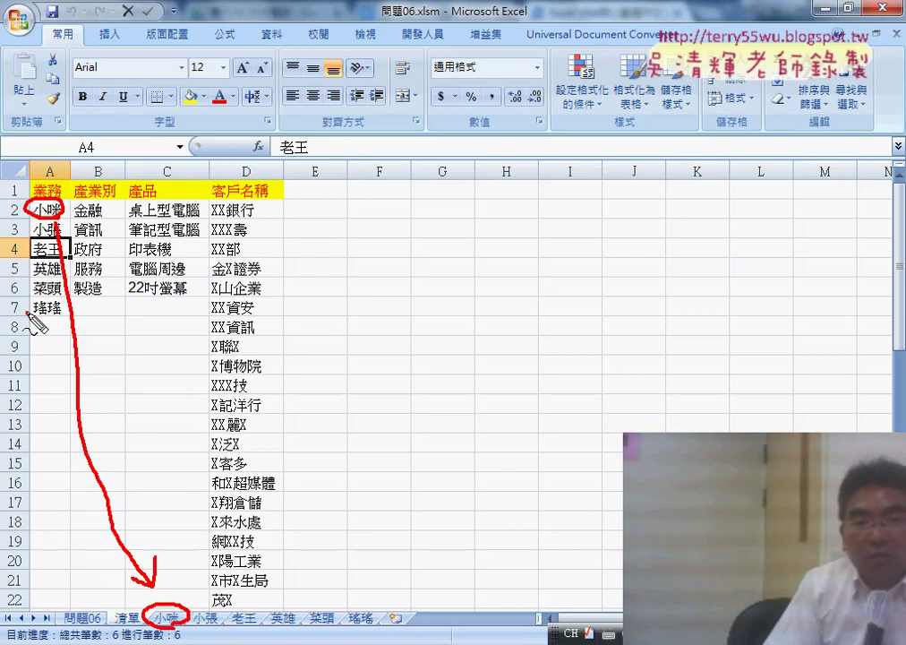
pyautogui.moveTo(32, 315); pyautogui.dragTo(65, 315)
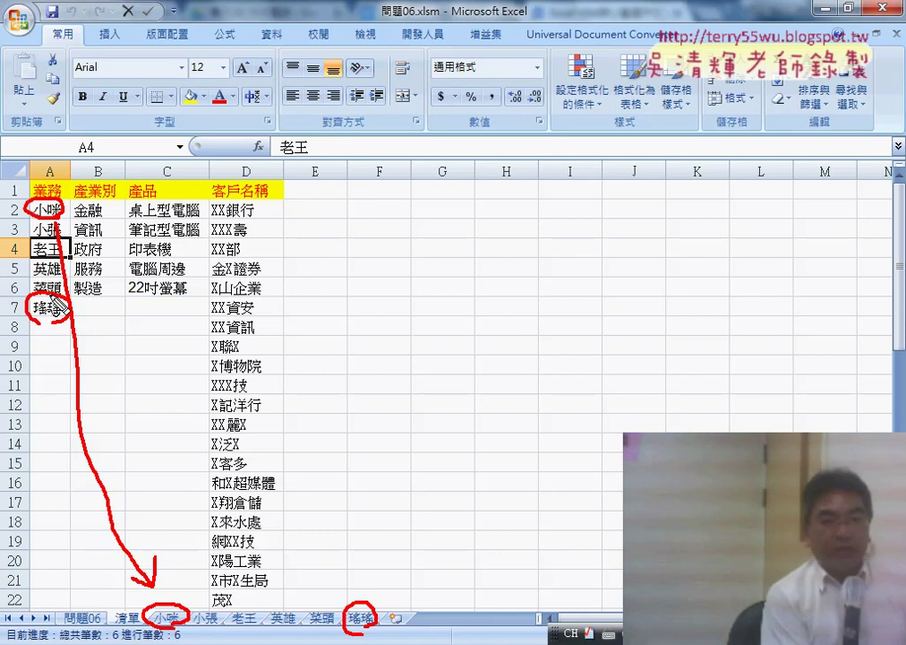
pyautogui.press('Escape')
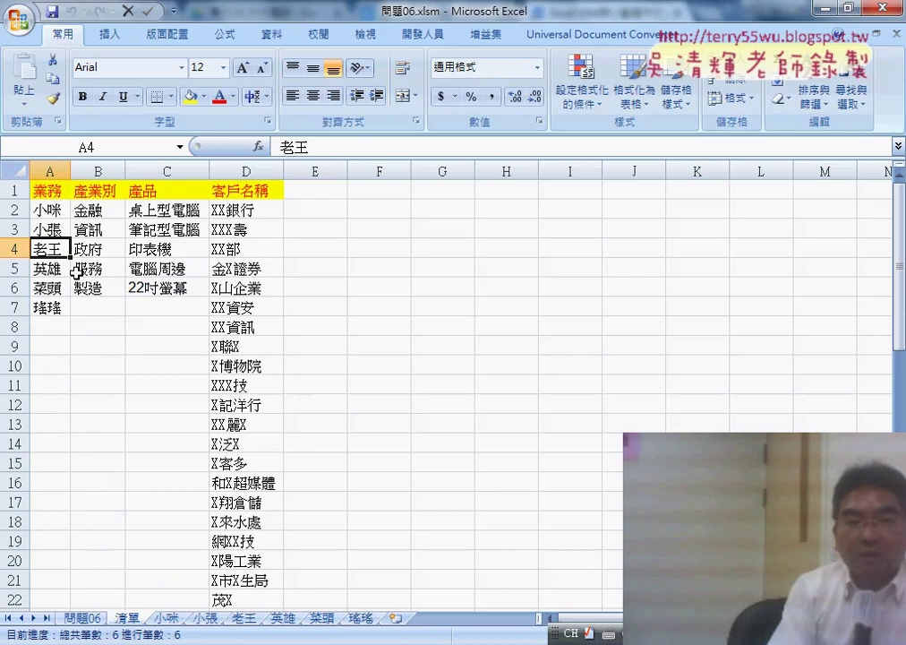
# Point out column A and columns B through D as other possible split fields, then return to 問題06.
pyautogui.click(100, 166)
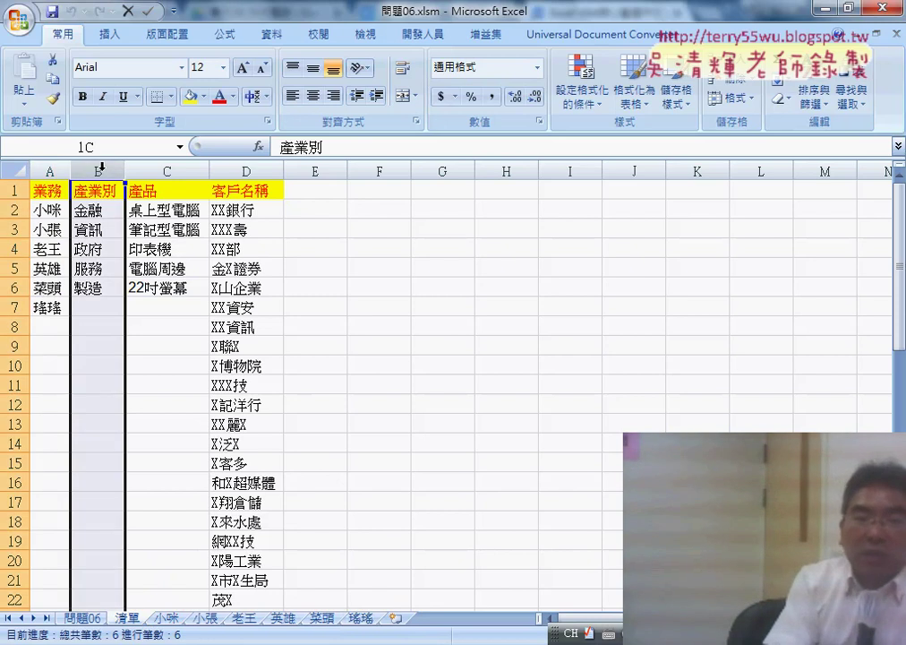
pyautogui.click(167, 170)
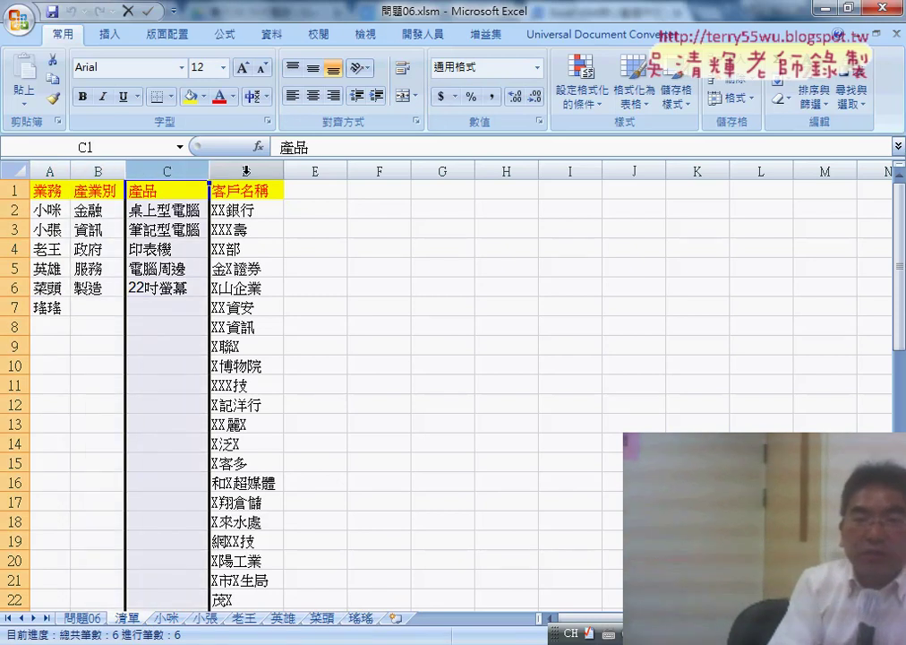
pyautogui.moveTo(100, 168); pyautogui.dragTo(242, 168)
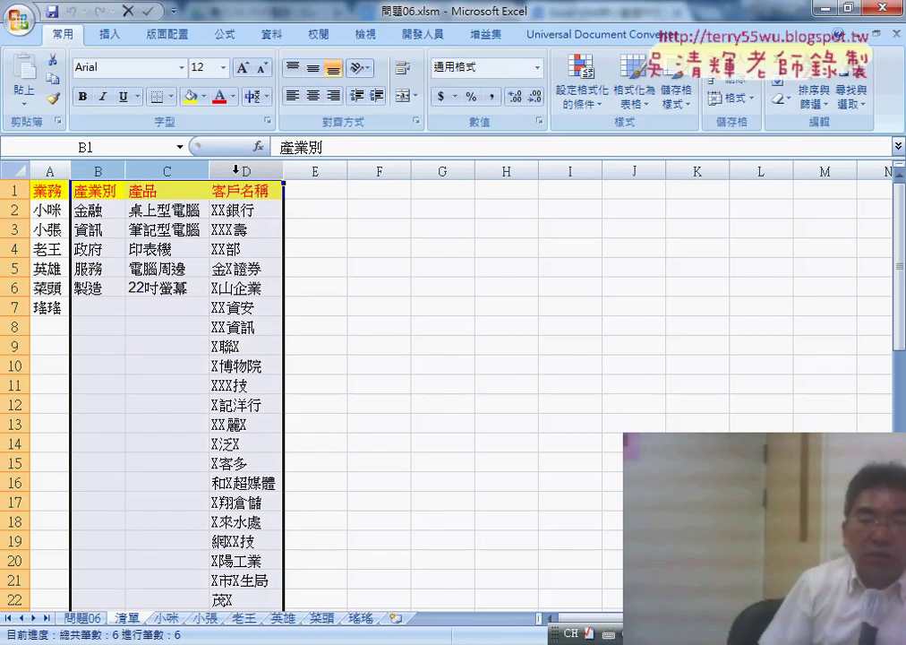
pyautogui.click(50, 206)
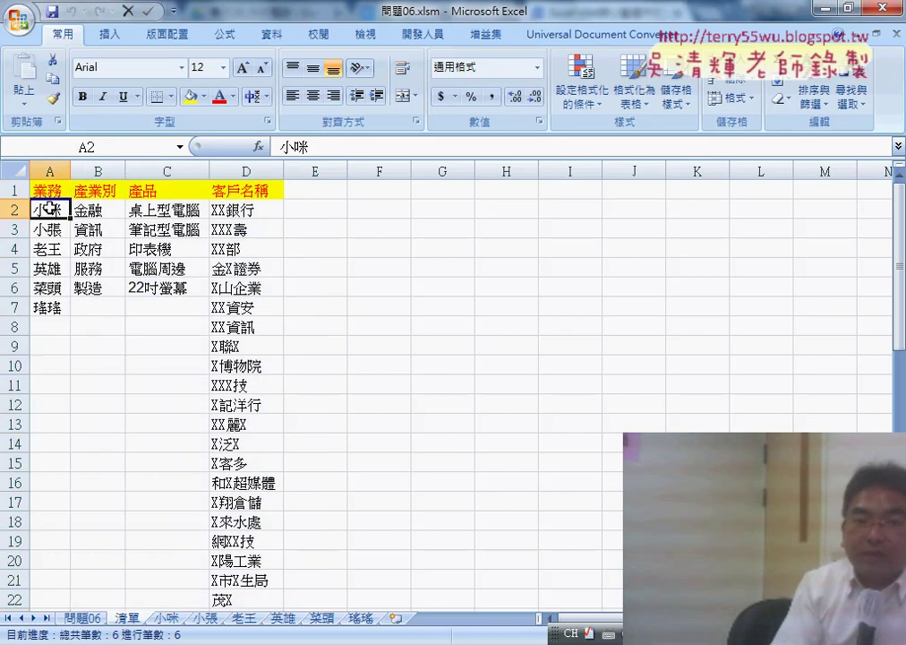
pyautogui.click(44, 166)
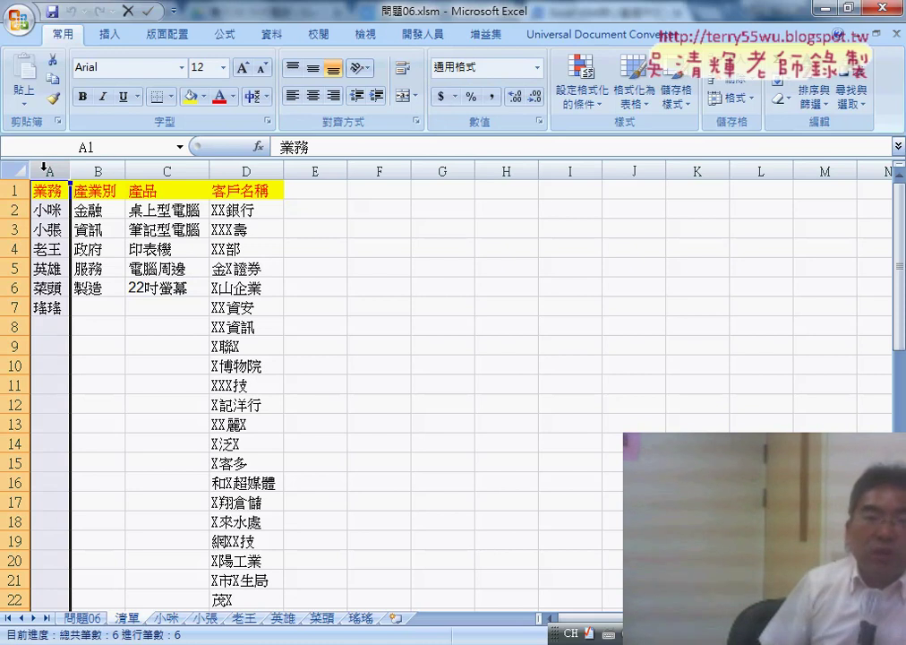
pyautogui.moveTo(86, 170); pyautogui.dragTo(234, 175)
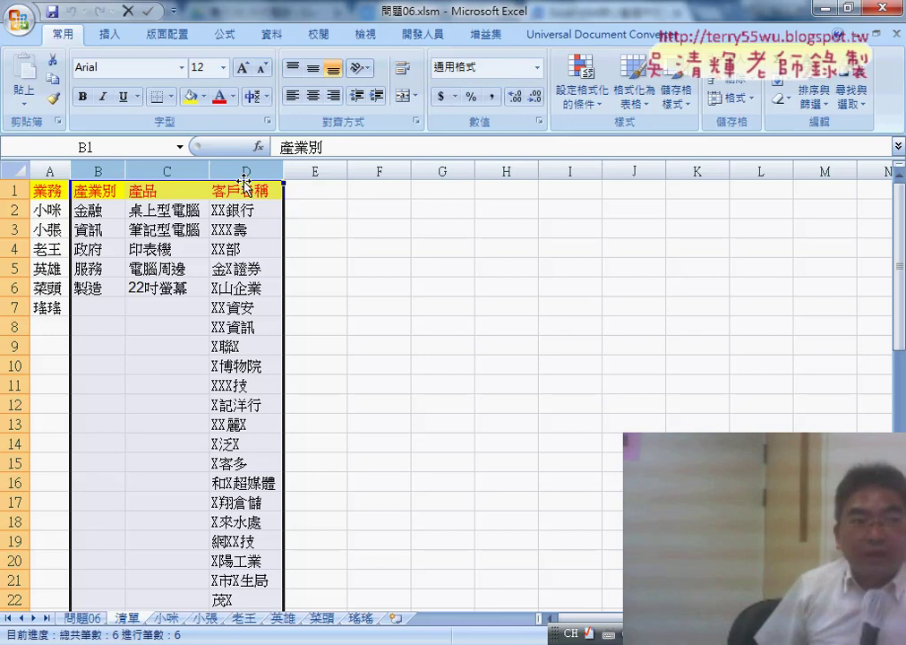
pyautogui.moveTo(89, 171); pyautogui.dragTo(89, 171)
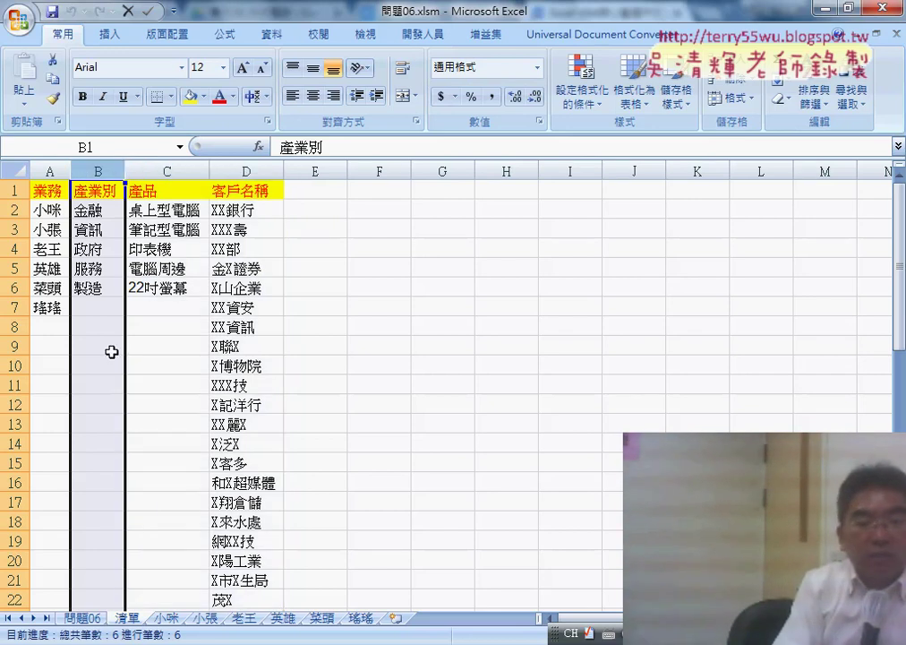
pyautogui.click(86, 619)
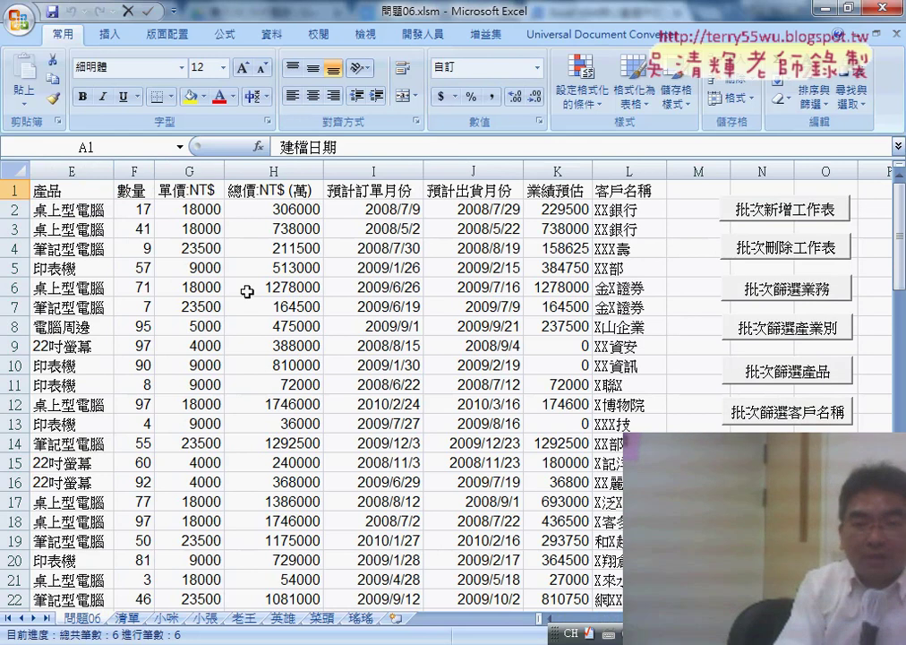
# Glance at the 清單 lists, return to 問題06, then switch to the 單元06_批次查詢 Google Drive tab.
pyautogui.hscroll(-3, 336, 243)
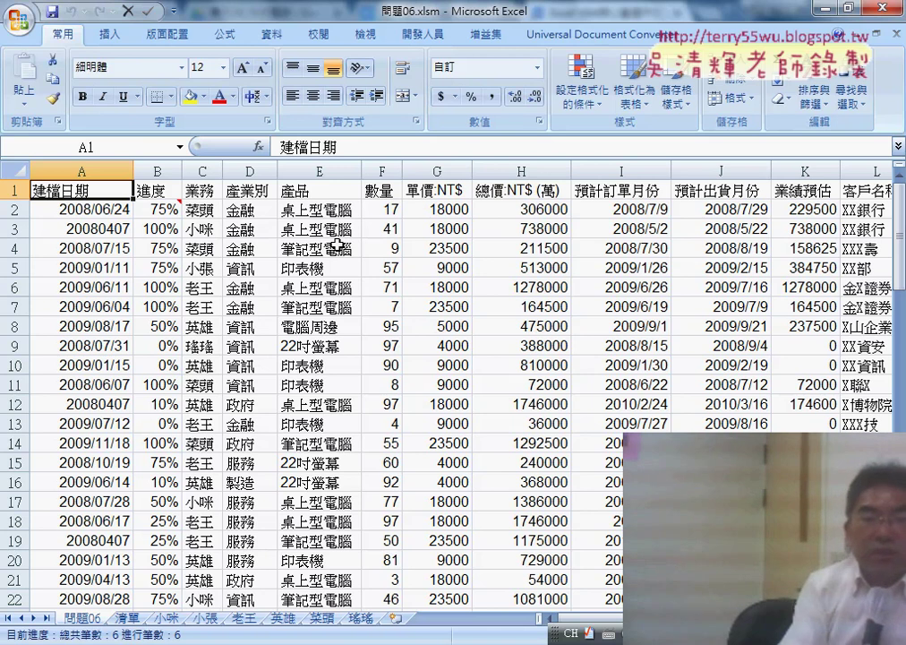
pyautogui.click(129, 617)
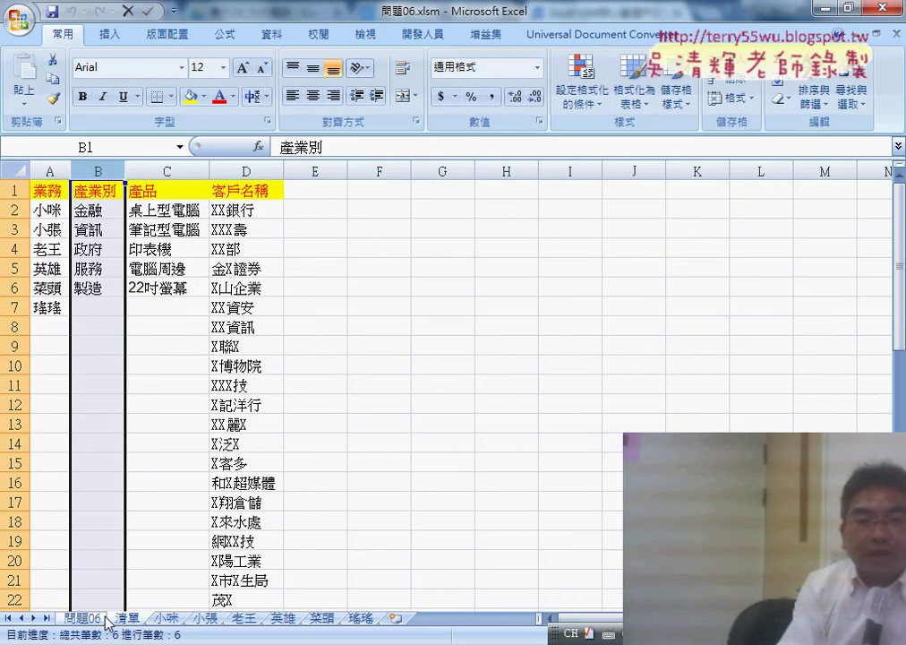
pyautogui.click(89, 620)
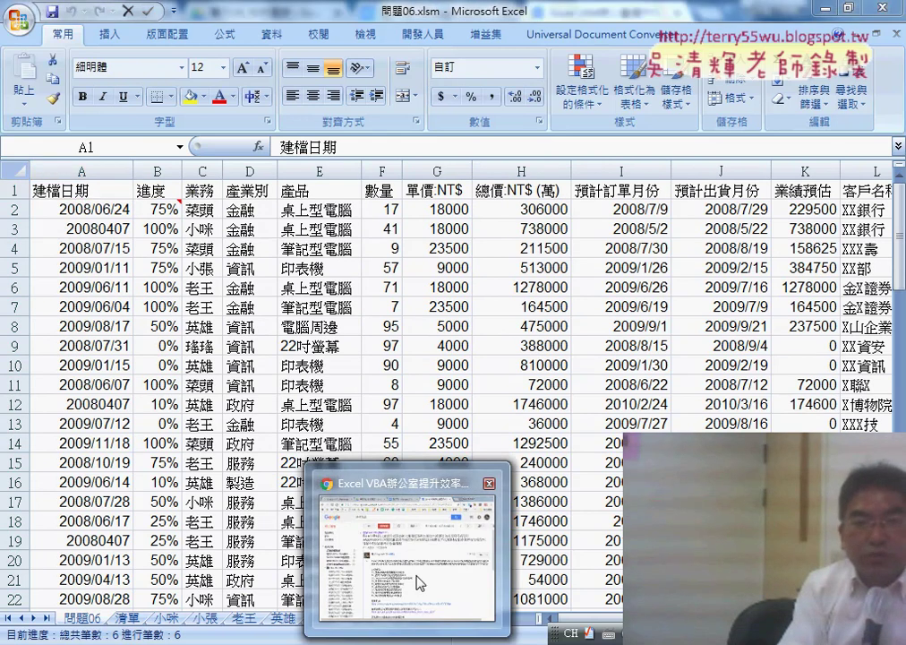
pyautogui.click(412, 587)
pyautogui.click(286, 10)
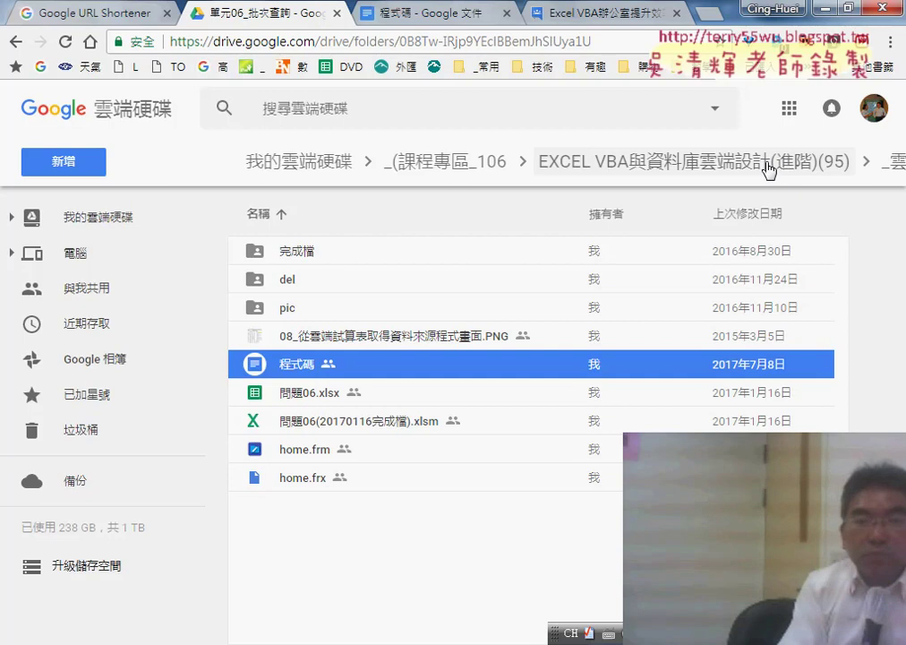
# Open the 程式碼 notes document inside the 單元06_批次查詢 Drive folder.
pyautogui.hotkey('alt', 'Left')
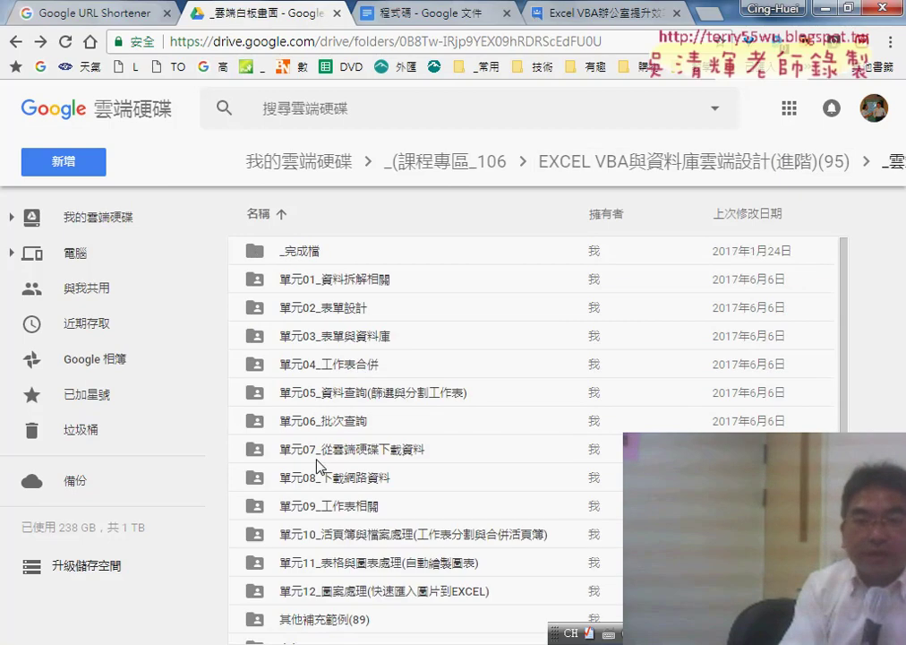
pyautogui.doubleClick(324, 421)
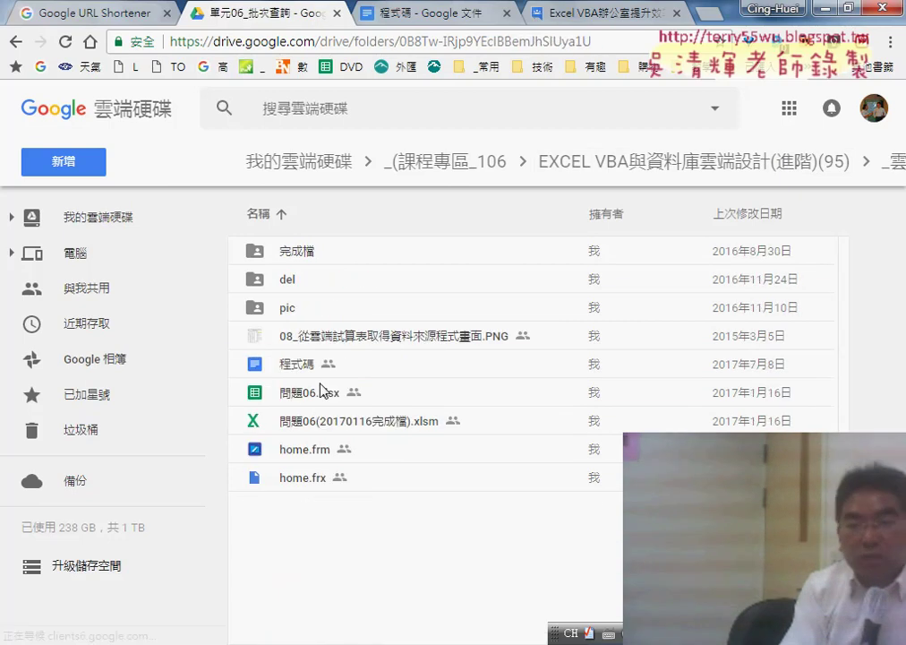
pyautogui.click(303, 366)
pyautogui.doubleClick(305, 369)
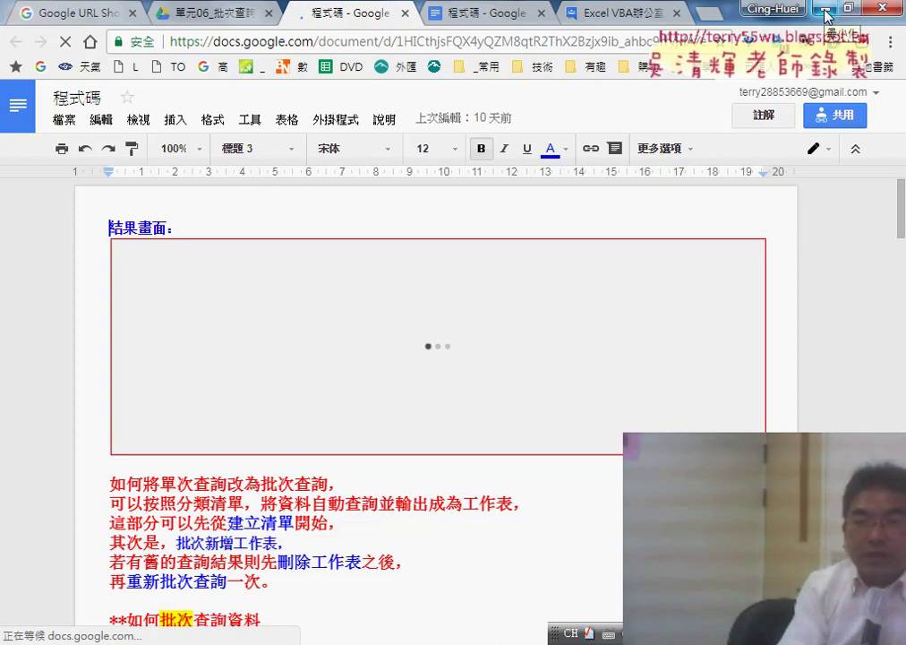
# Back in Excel, edit the macro assigned to the 批次篩選業務 button via 指定巨集.
pyautogui.click(825, 13)
pyautogui.moveTo(548, 618); pyautogui.dragTo(581, 618)
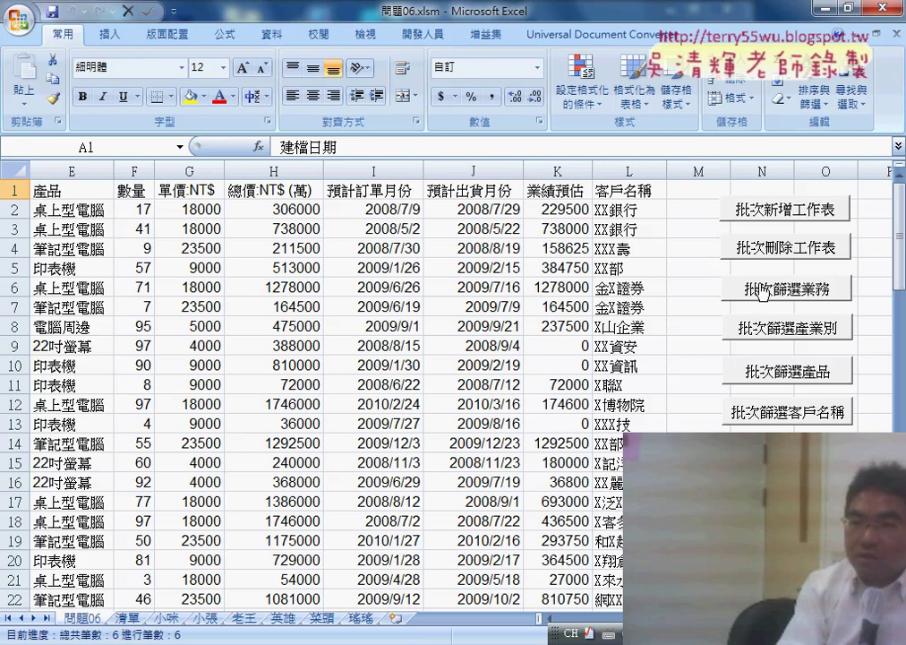
pyautogui.rightClick(762, 292)
pyautogui.click(820, 427)
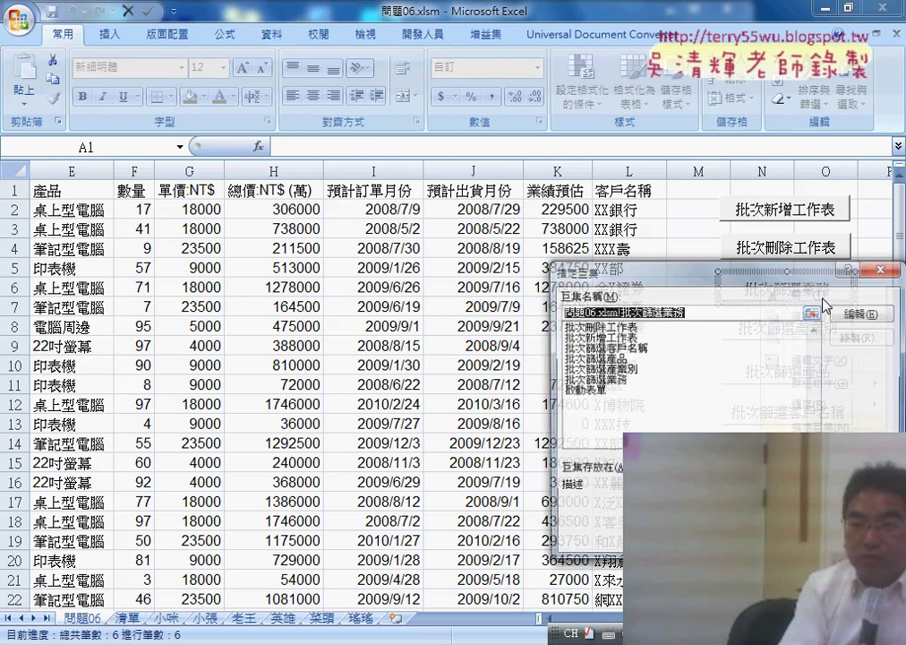
pyautogui.click(860, 313)
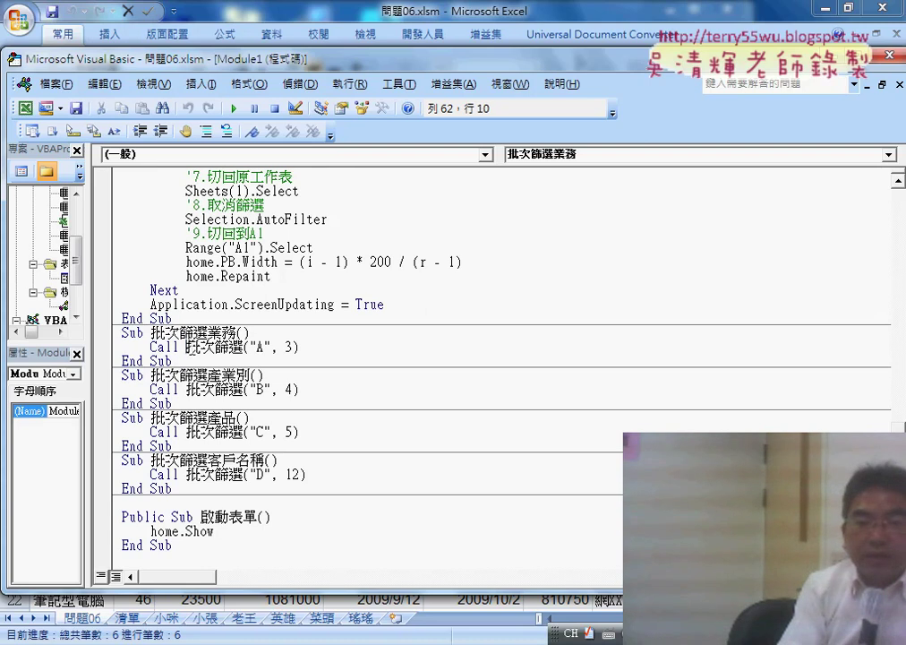
# Change the call's field argument to 3, then examine the Sub 批次篩選 parameter list.
pyautogui.moveTo(185, 347); pyautogui.dragTo(273, 348)
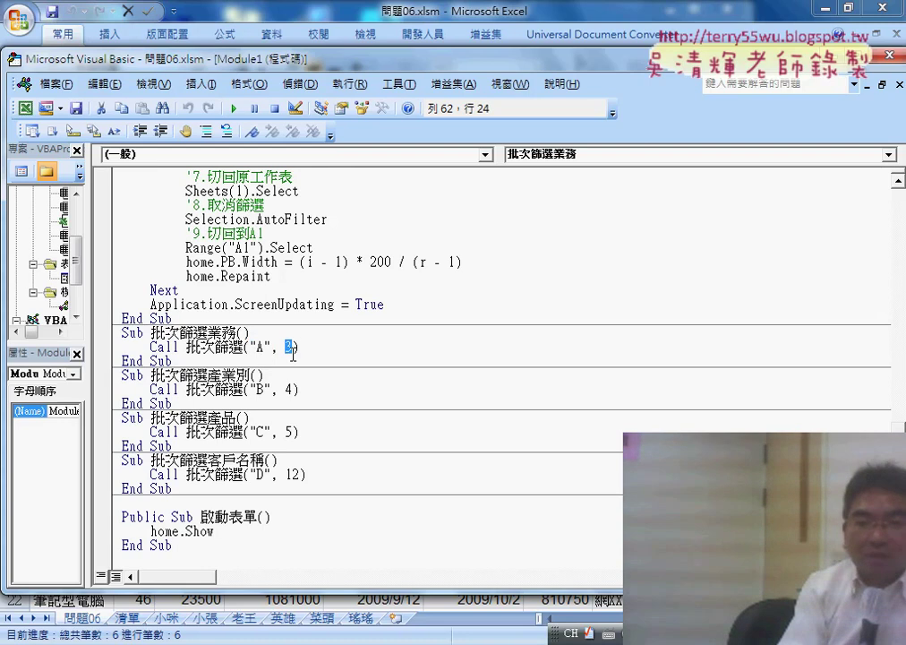
pyautogui.write('3')
pyautogui.scroll(3, 294, 348)
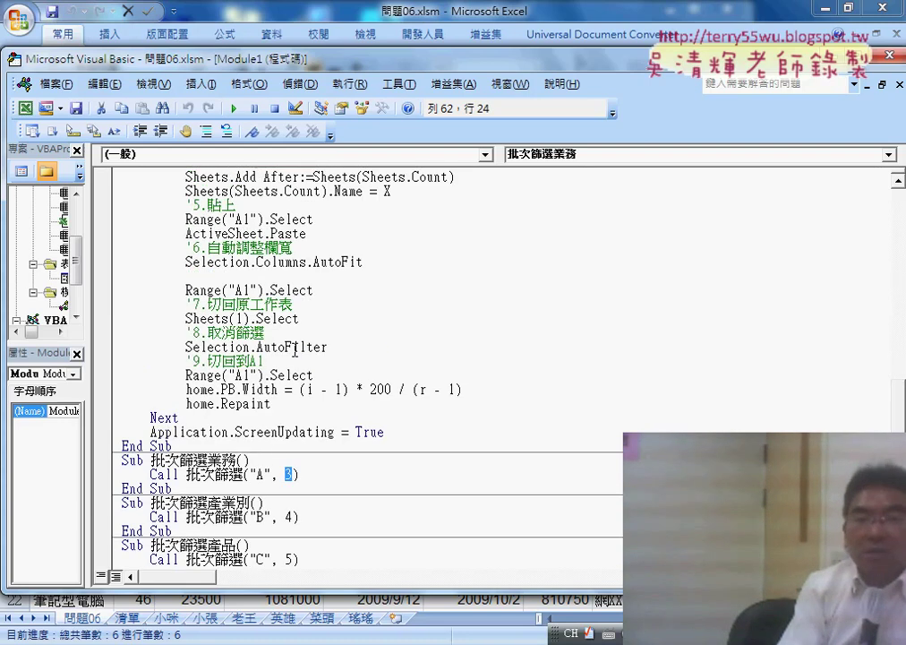
pyautogui.scroll(4, 293, 348)
pyautogui.scroll(3, 295, 349)
pyautogui.moveTo(151, 191); pyautogui.dragTo(208, 191)
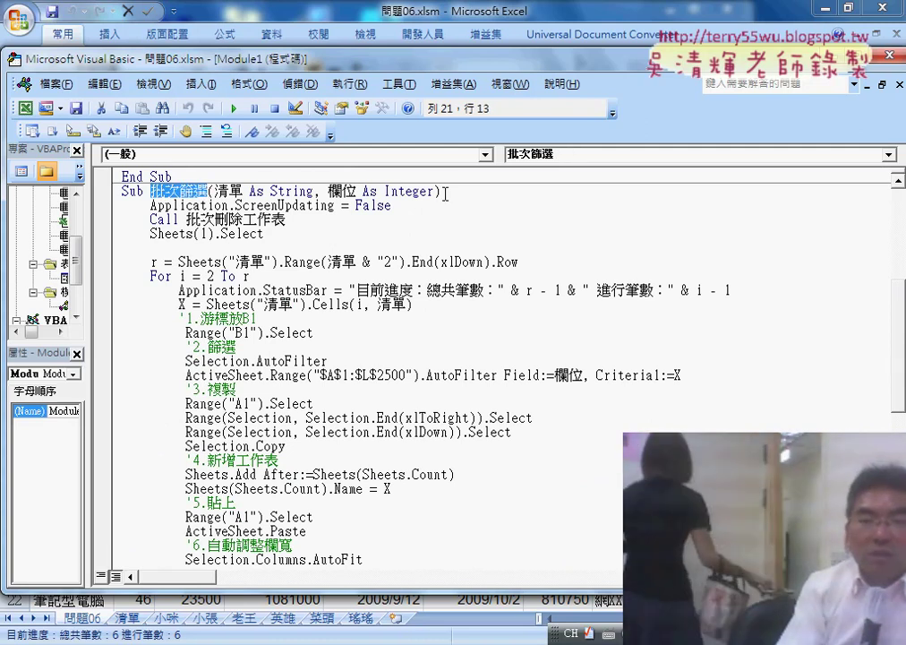
pyautogui.moveTo(446, 192); pyautogui.dragTo(229, 191)
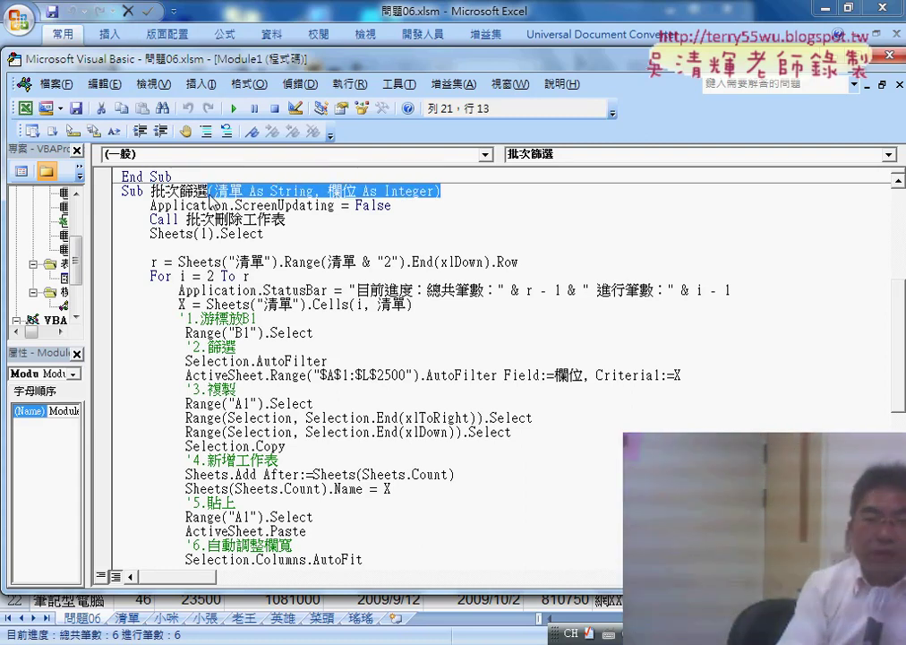
# Compare 批次篩選業務's empty parentheses with 批次篩選's parameters, then move to the Call 批次篩選("B", 4) line.
pyautogui.scroll(-3, 266, 315)
pyautogui.scroll(-5, 269, 318)
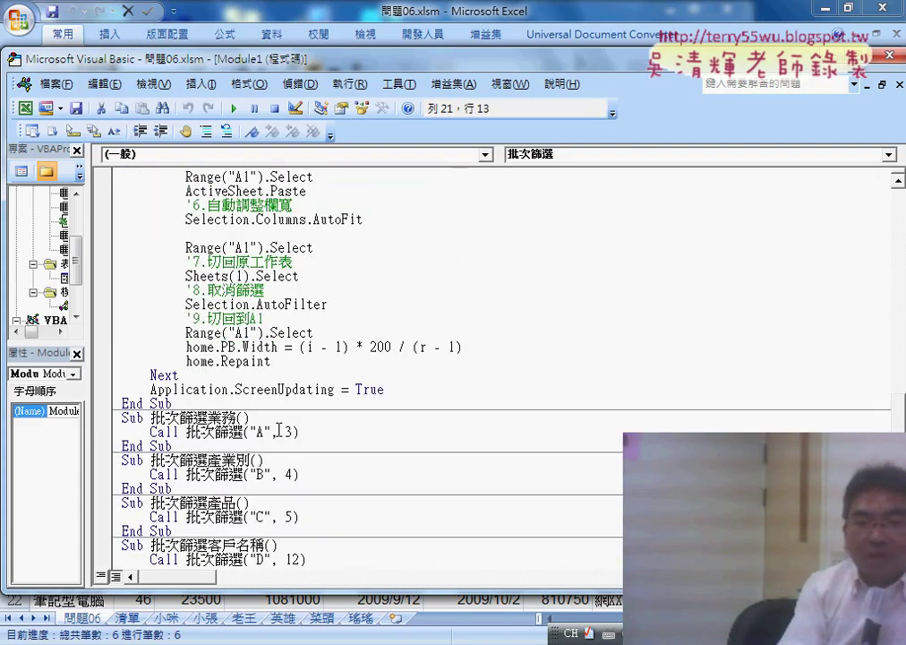
pyautogui.moveTo(251, 417); pyautogui.dragTo(238, 417)
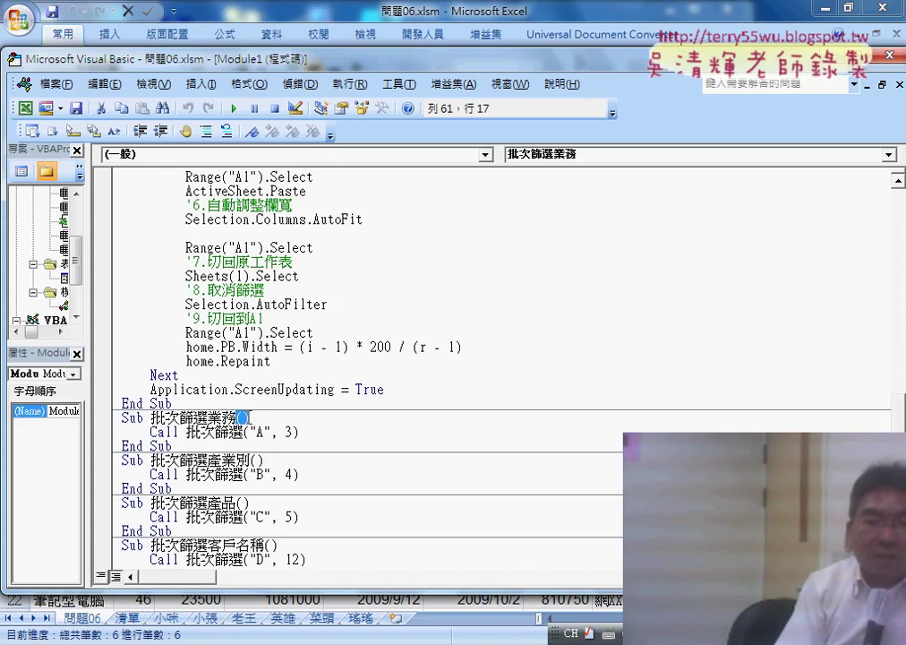
pyautogui.scroll(1, 258, 417)
pyautogui.scroll(8, 259, 417)
pyautogui.scroll(1, 259, 418)
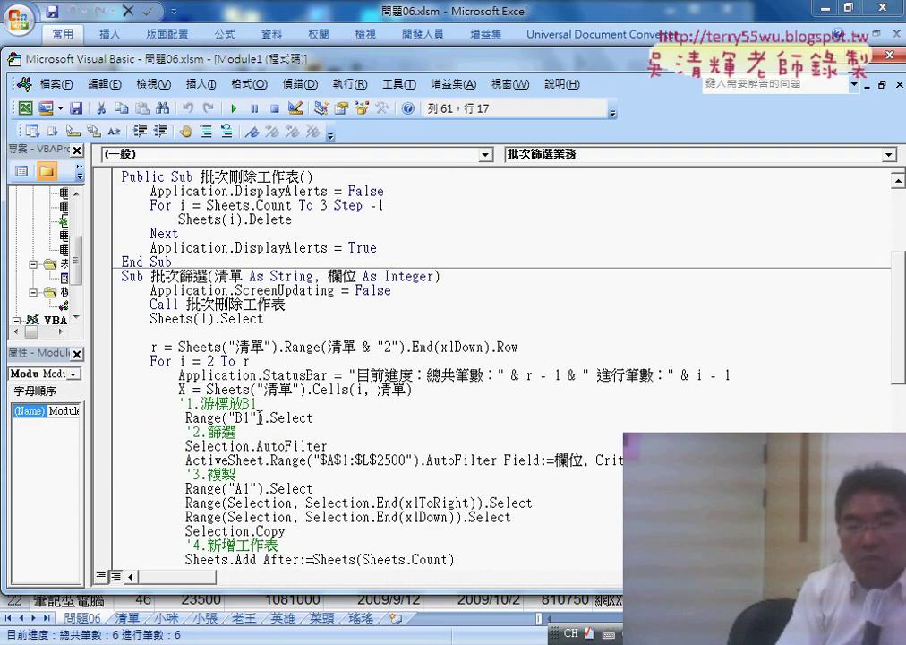
pyautogui.moveTo(209, 277); pyautogui.dragTo(446, 277)
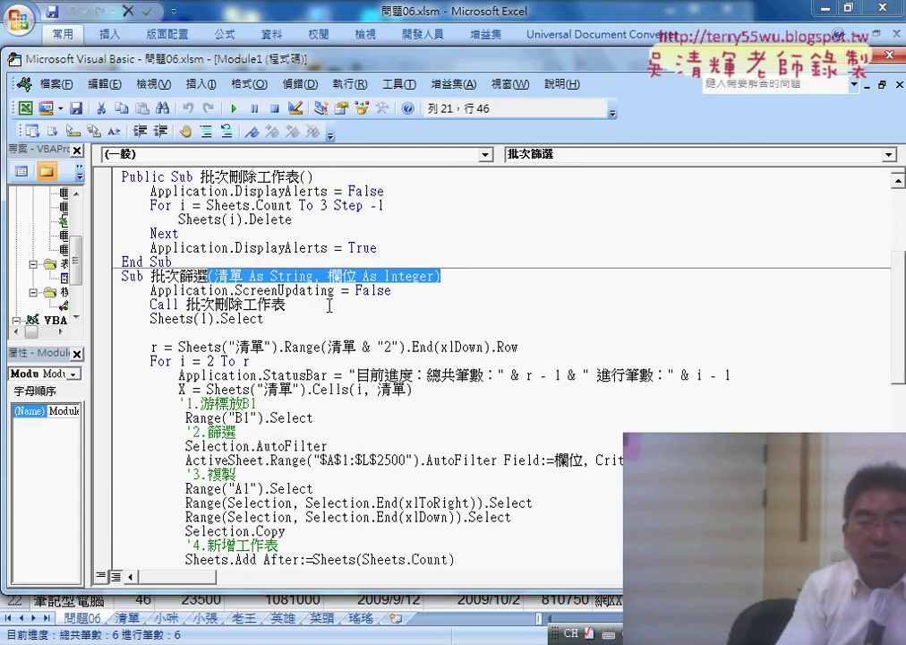
pyautogui.scroll(-6, 333, 345)
pyautogui.scroll(-6, 333, 346)
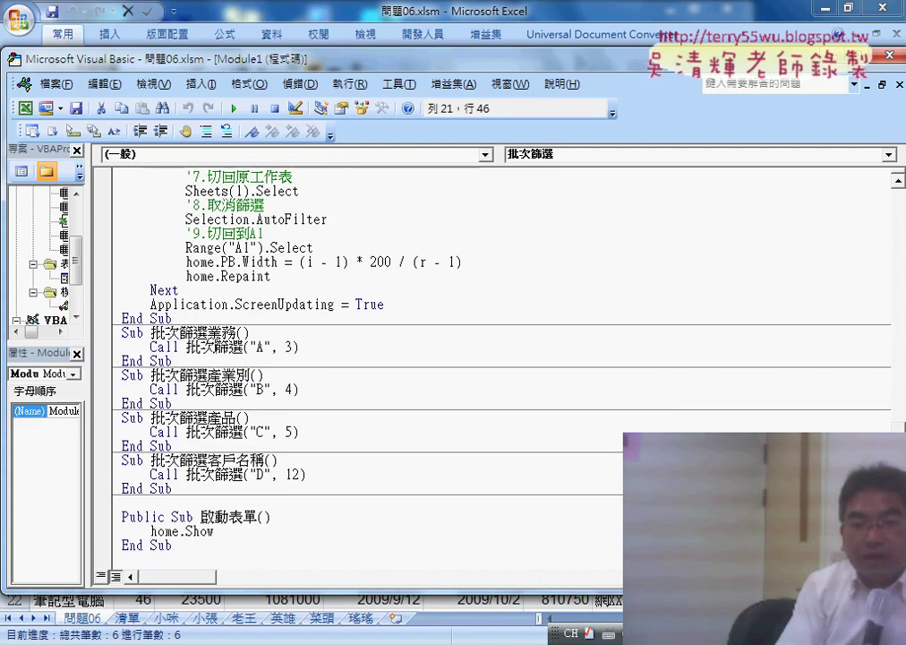
pyautogui.click(216, 349)
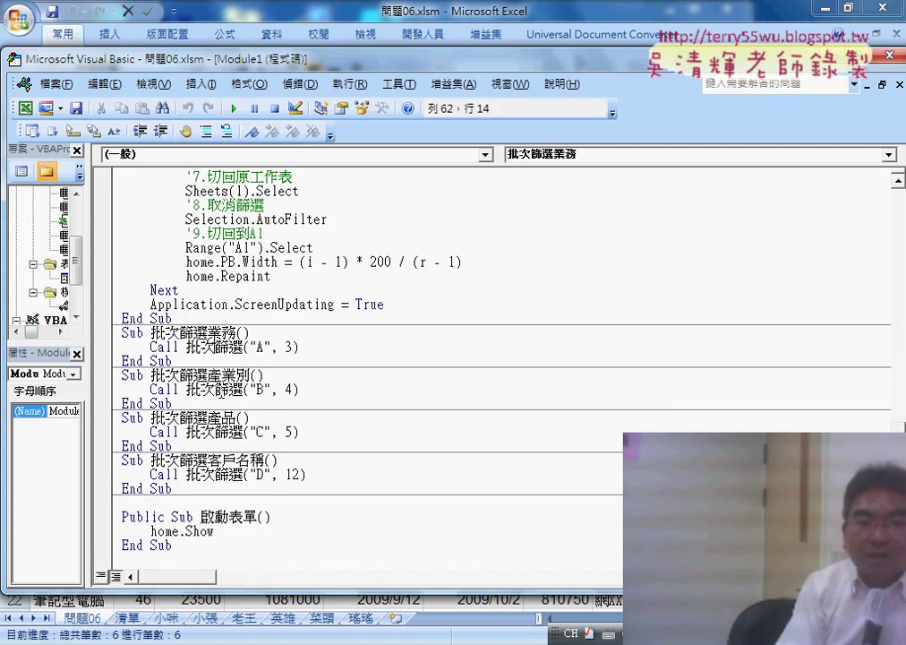
pyautogui.press('Down')
pyautogui.press('Down')
pyautogui.press('Down')
# Break on Call 批次篩選("B", 4), run 批次篩選產業別, step in with F8, inspect parameters, finish with F5.
pyautogui.click(102, 390)
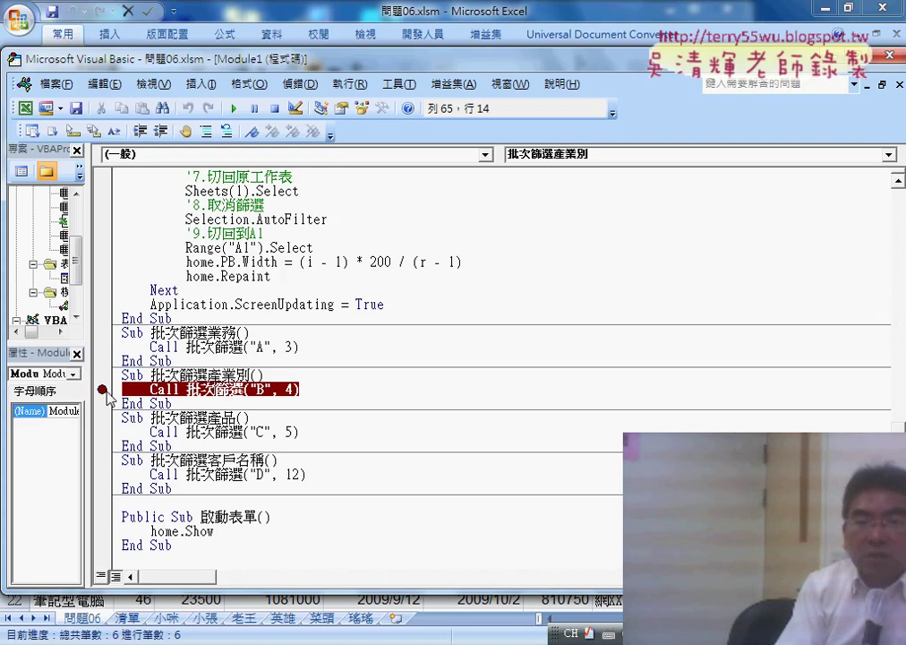
pyautogui.hotkey('alt', 'F11')
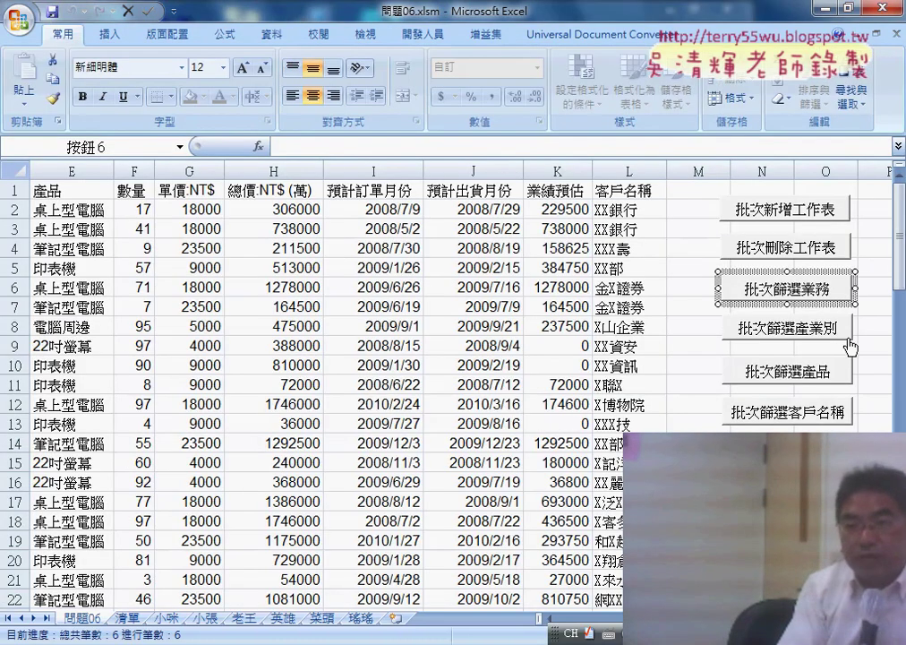
pyautogui.click(811, 328)
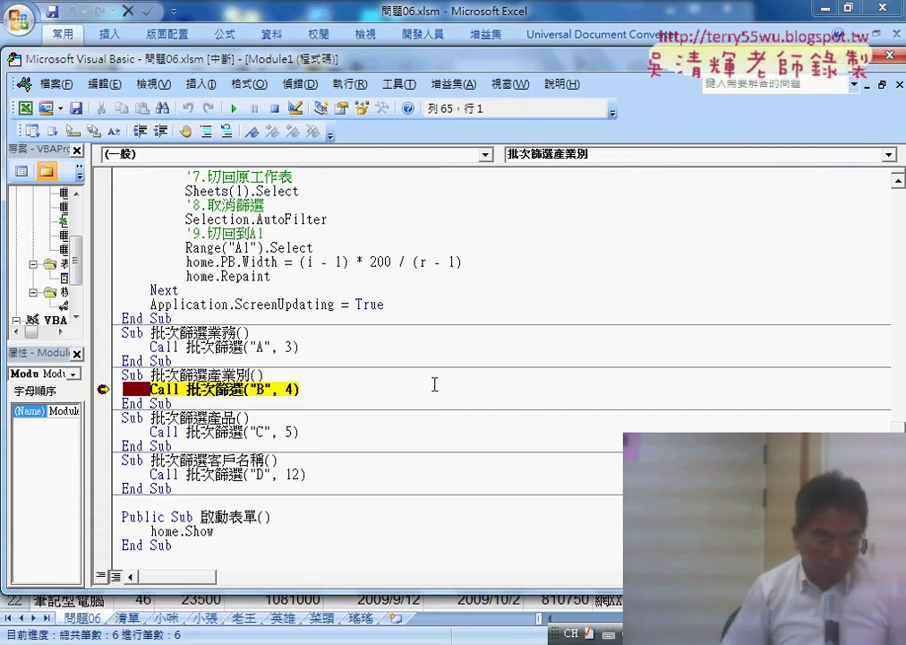
pyautogui.press('F8')
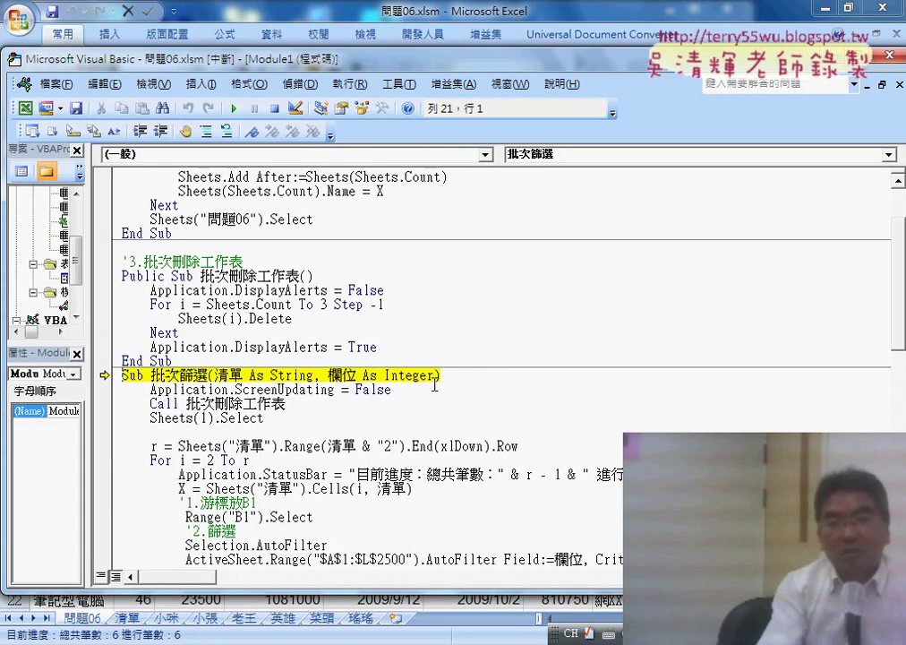
pyautogui.moveTo(193, 376)
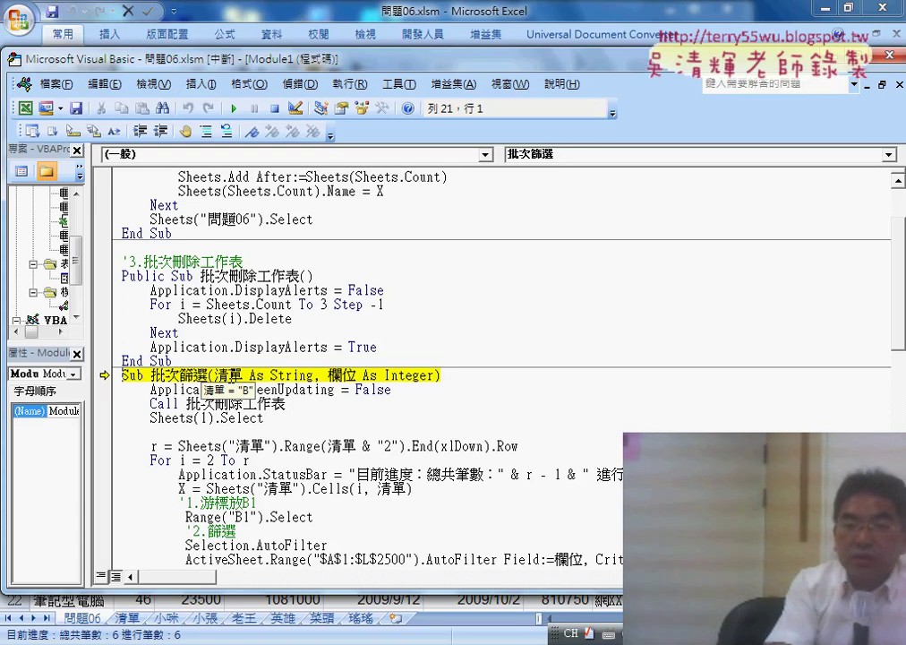
pyautogui.moveTo(333, 377)
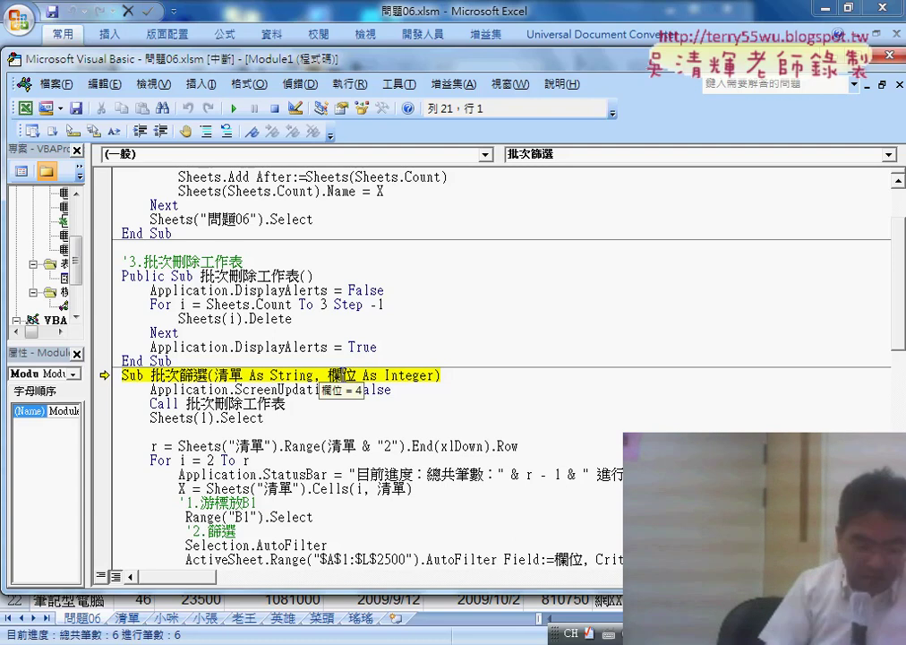
pyautogui.press('F5')
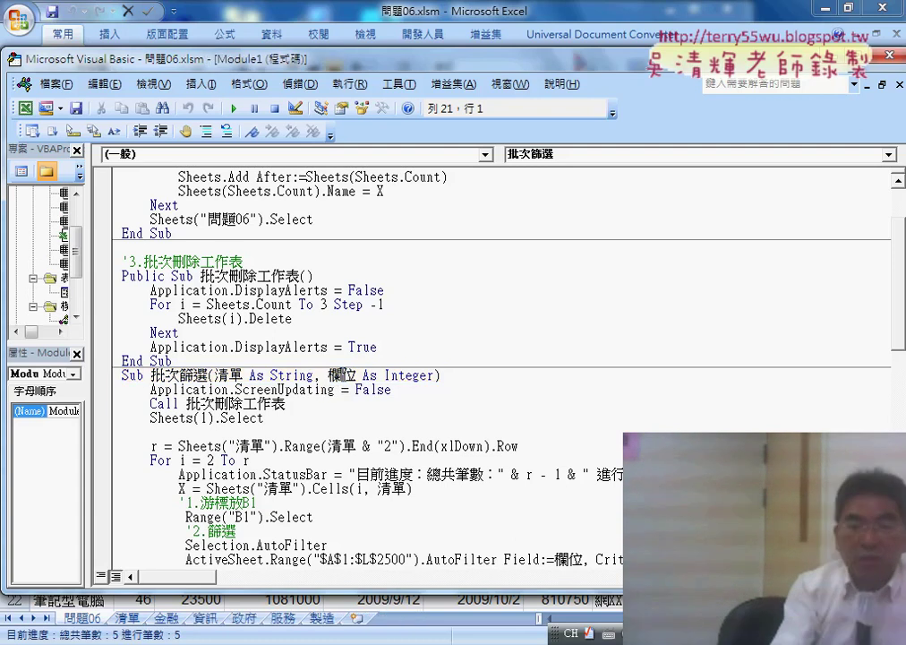
# Review the 19 finance-only rows on the 金融 sheet, then return to 問題06.
pyautogui.click(163, 619)
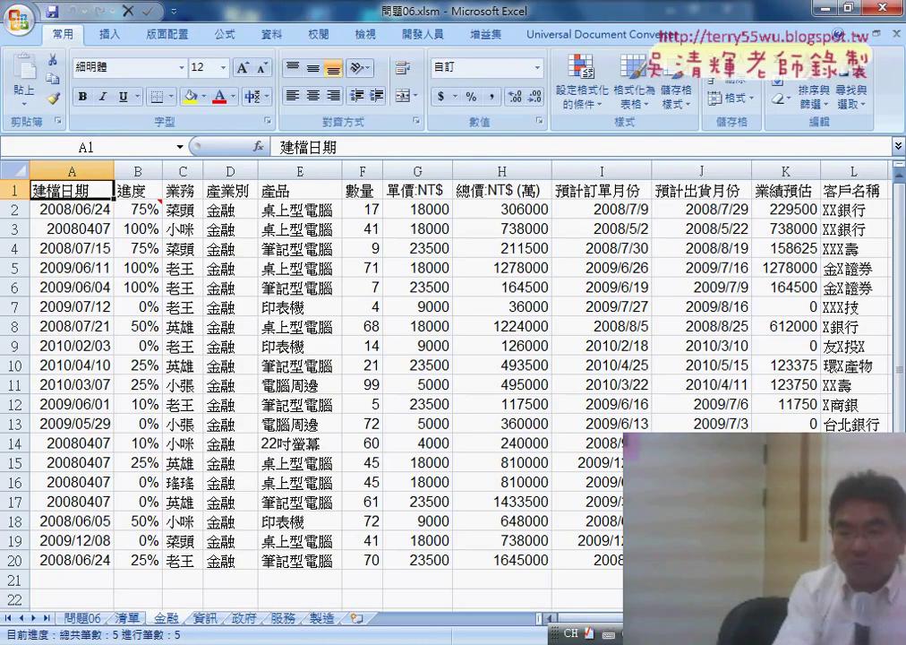
pyautogui.keyDown('ctrl'); pyautogui.scroll(-1, 448, 385); pyautogui.keyUp('ctrl')
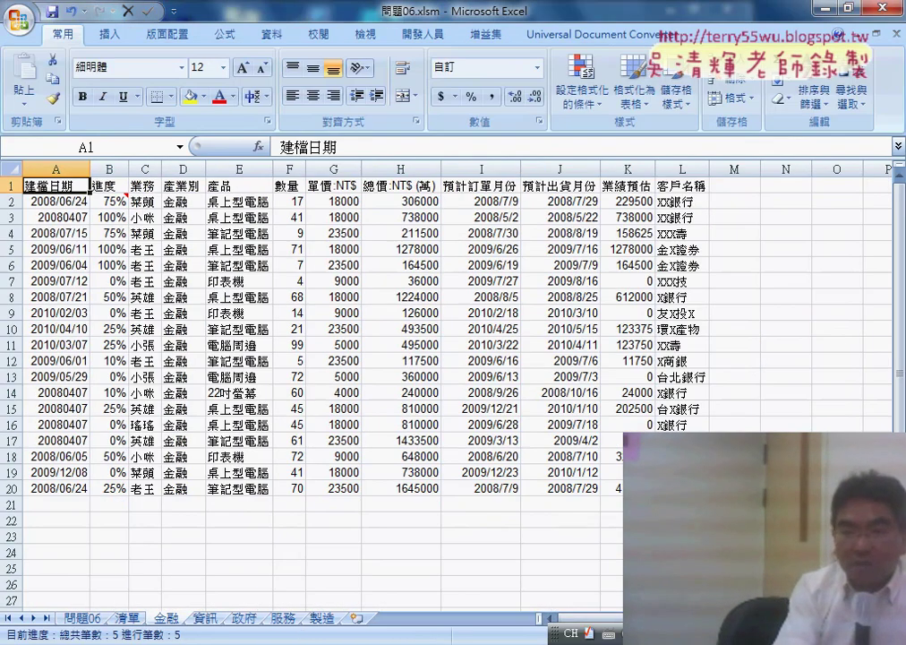
pyautogui.click(85, 619)
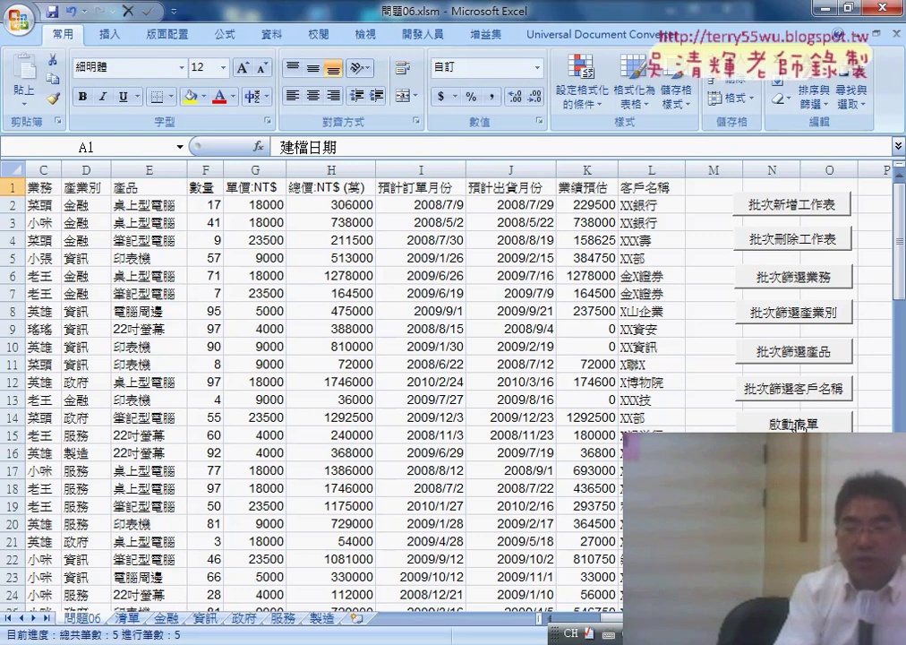
# Launch the 快速分類 form, pick 產品, and confirm to generate sheets like 桌上型電腦, 筆記型電腦 and 印表機.
pyautogui.click(799, 427)
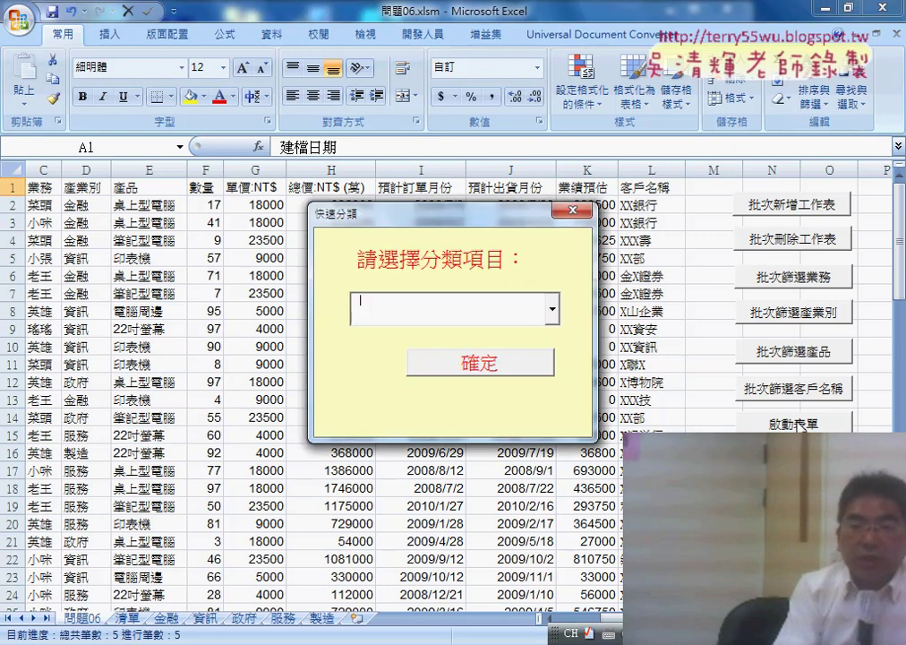
pyautogui.click(553, 310)
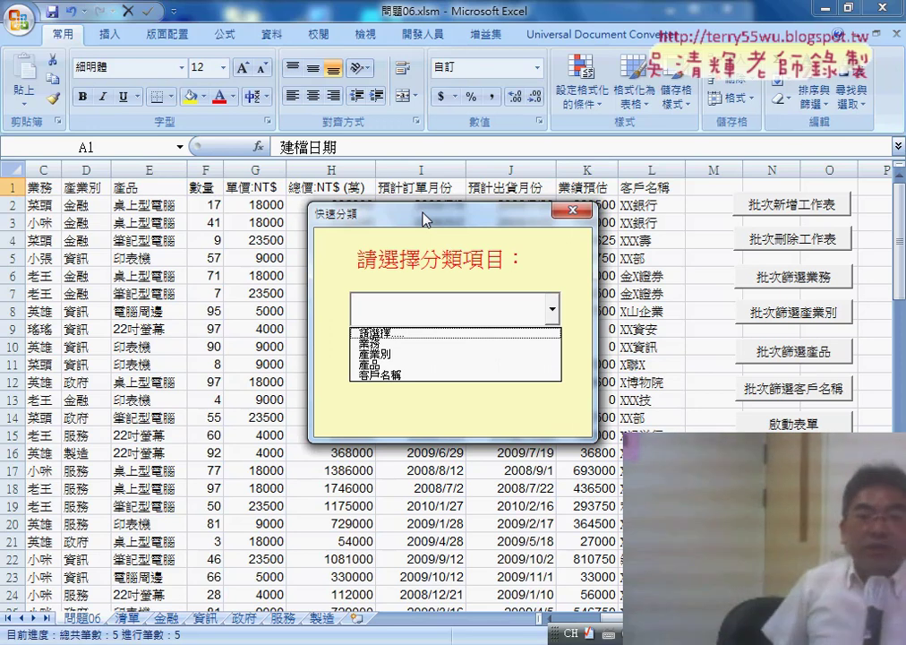
pyautogui.click(555, 312)
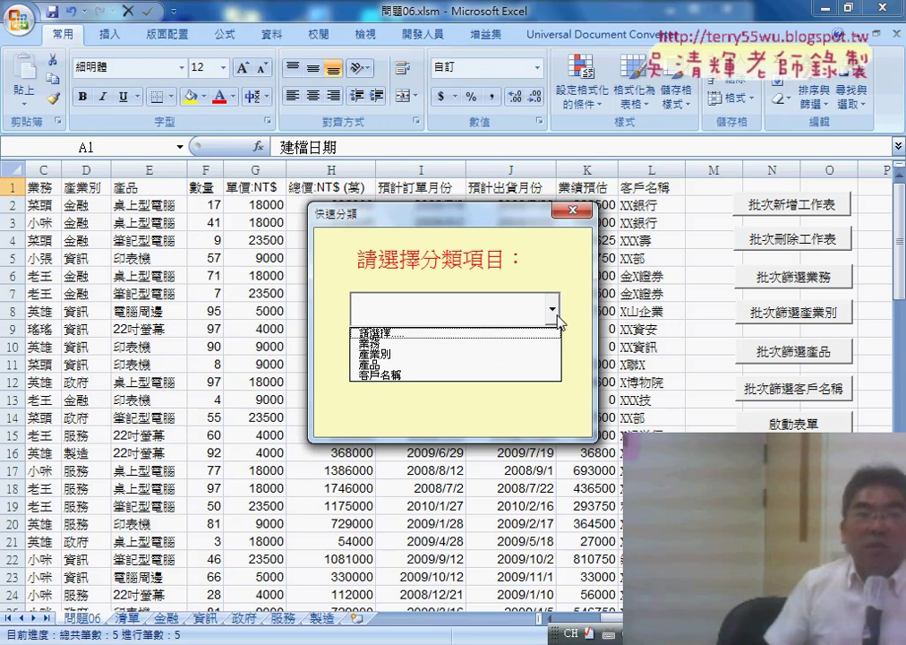
pyautogui.click(582, 315)
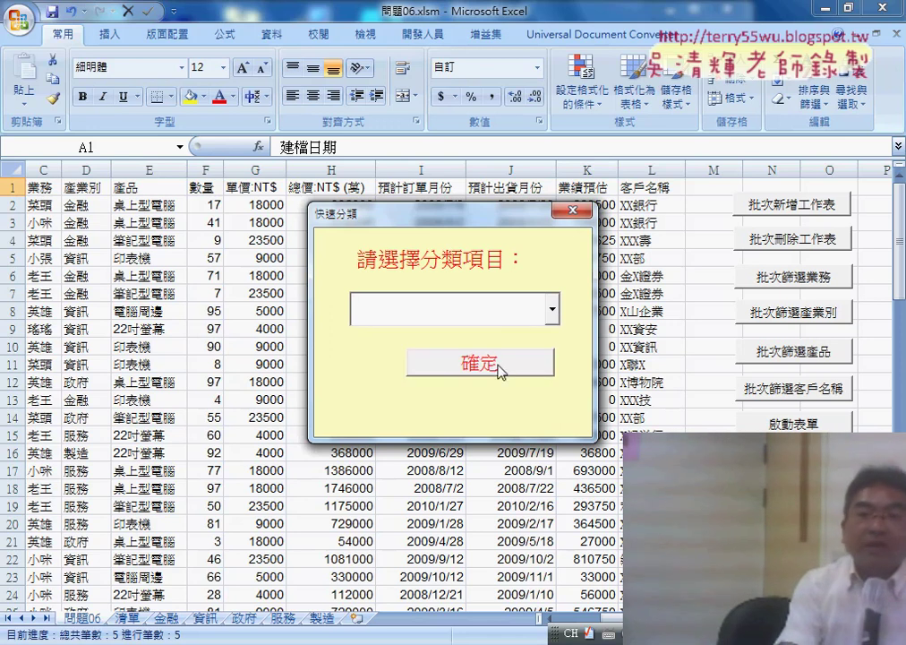
pyautogui.click(553, 312)
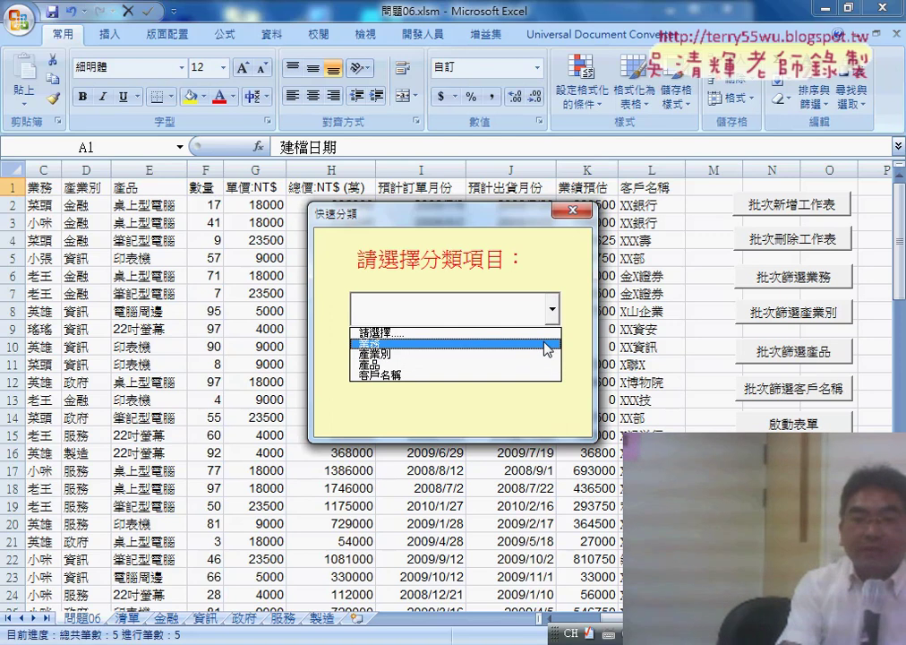
pyautogui.click(432, 364)
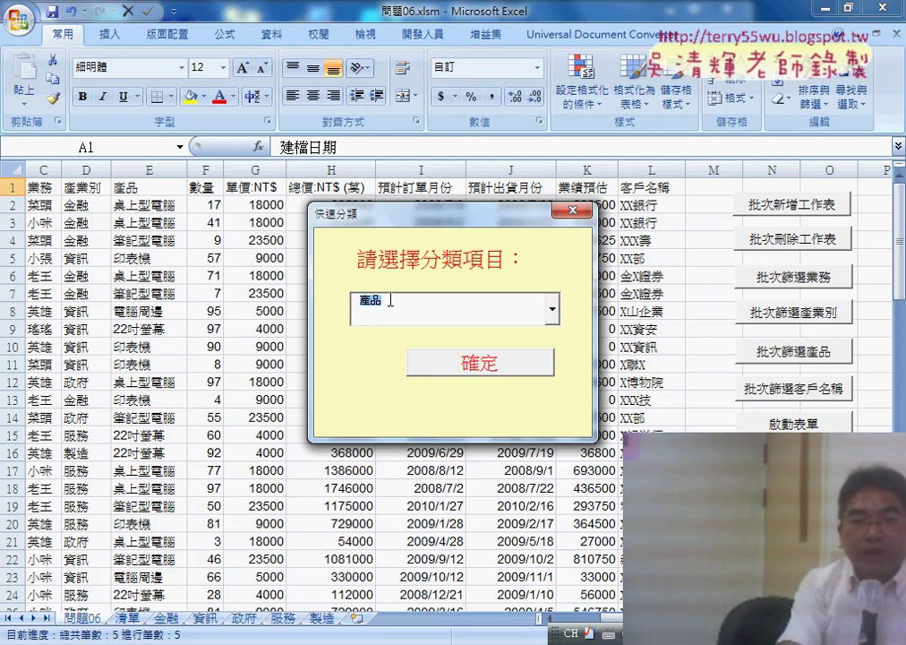
pyautogui.click(468, 365)
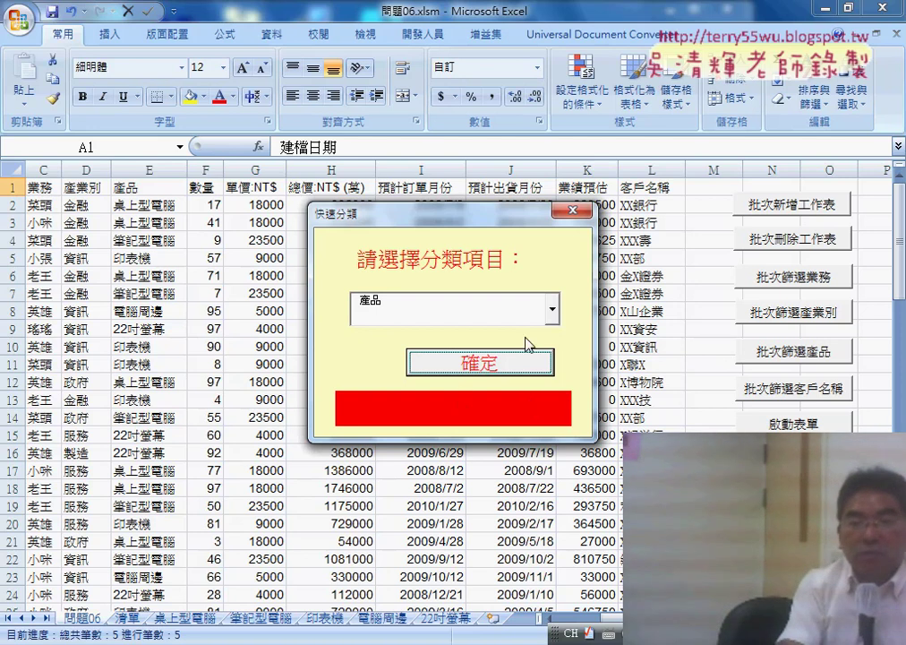
# Rerun 快速分類 with 客戶名稱 to build all 52 customer sheets, then close the form.
pyautogui.click(551, 308)
pyautogui.click(416, 374)
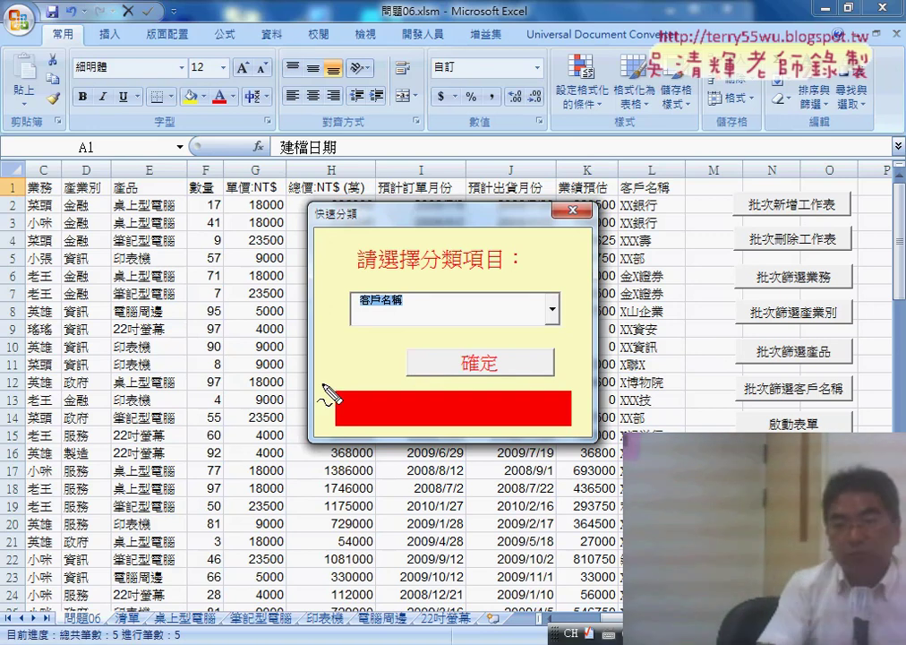
pyautogui.moveTo(283, 378)
pyautogui.mouseDown()
pyautogui.moveTo(373, 378)
pyautogui.moveTo(591, 311)
pyautogui.moveTo(631, 346)
pyautogui.mouseUp()
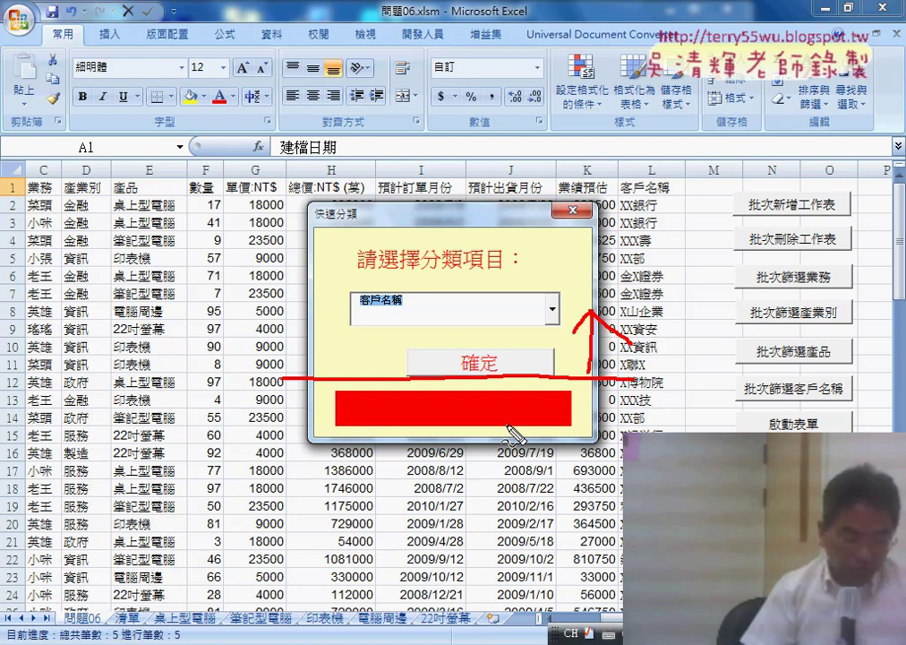
pyautogui.press('Escape')
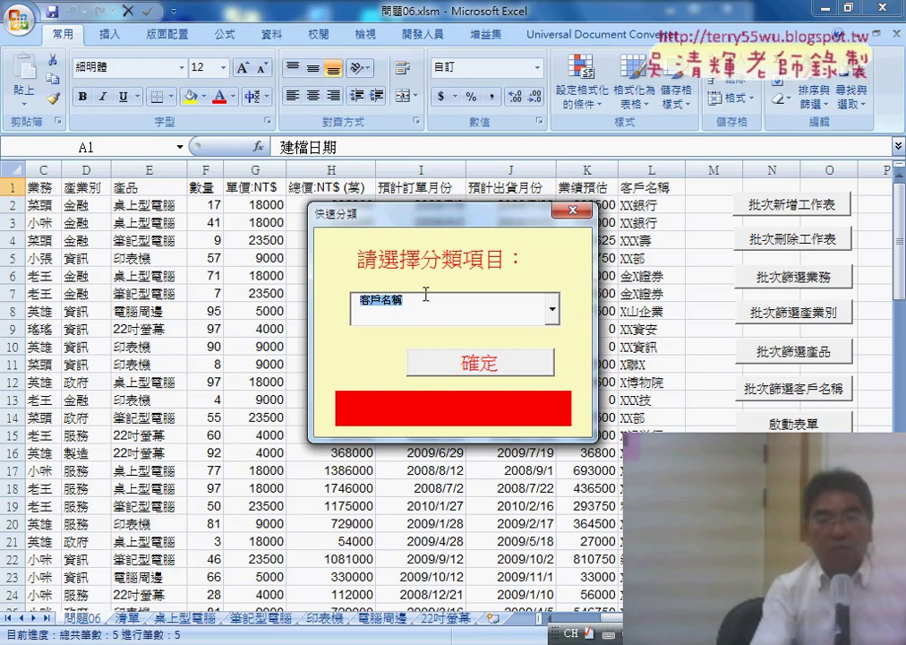
pyautogui.click(484, 365)
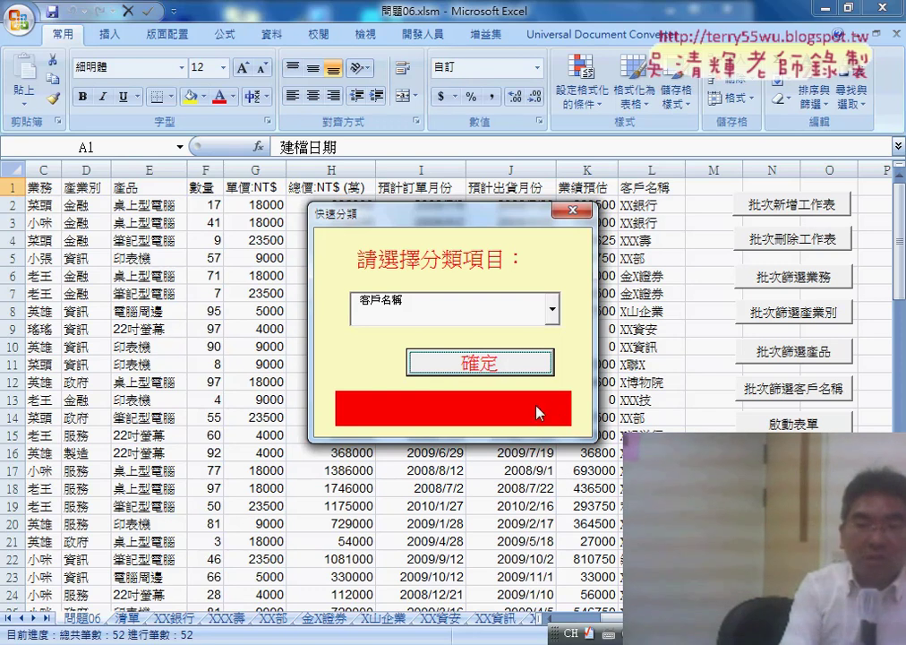
pyautogui.click(571, 213)
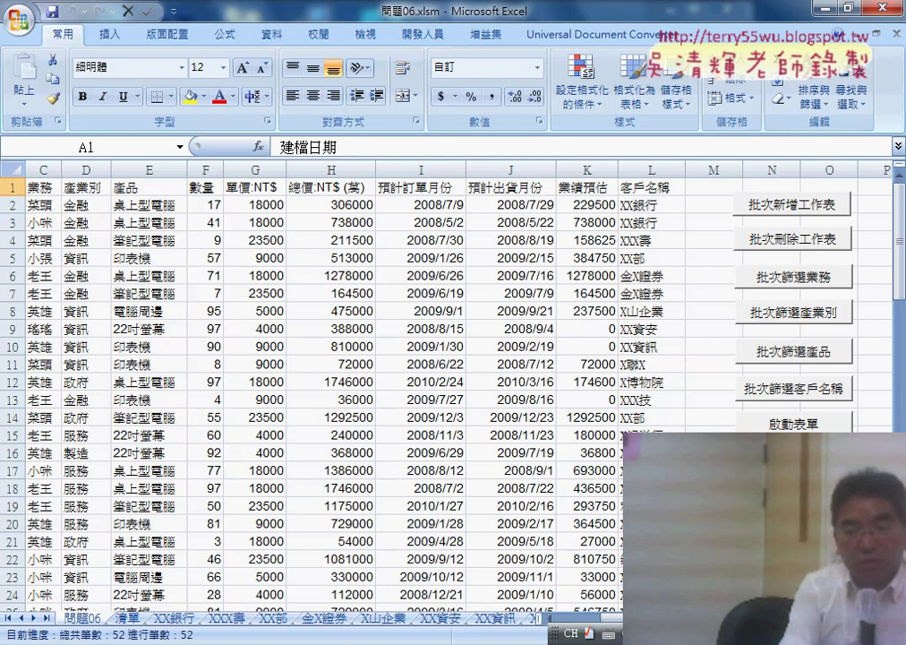
# Show the Excel VBA Google Groups post and highlight the 新店實價登錄 item in its lesson list.
pyautogui.hotkey('alt', 'Tab')
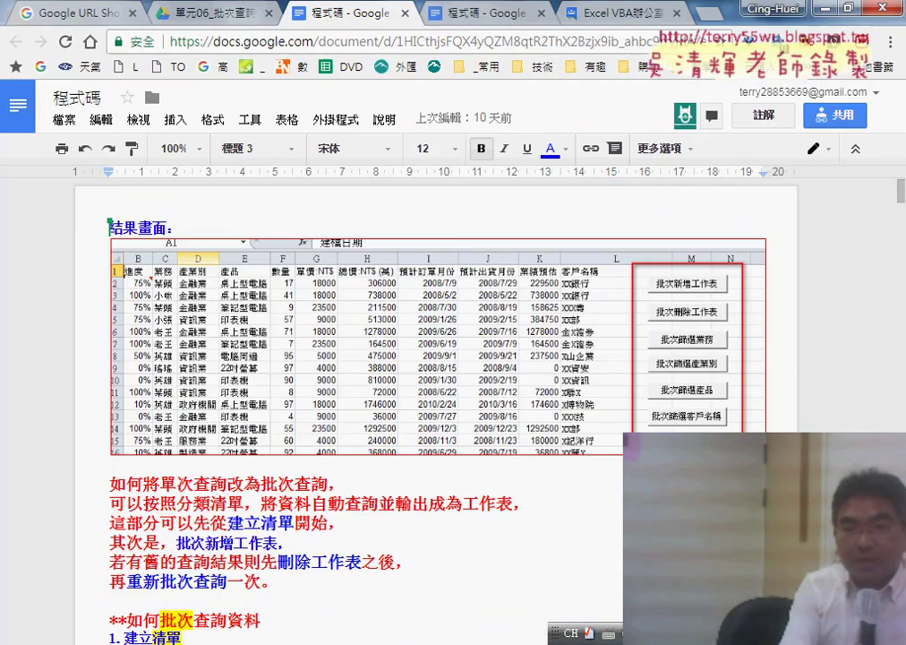
pyautogui.click(596, 12)
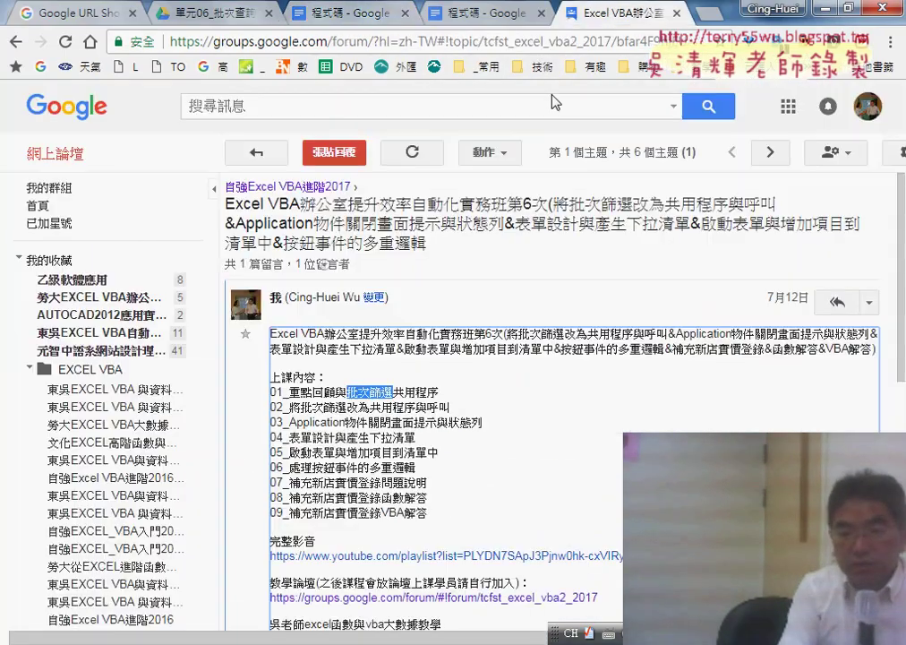
pyautogui.moveTo(311, 484); pyautogui.dragTo(419, 490)
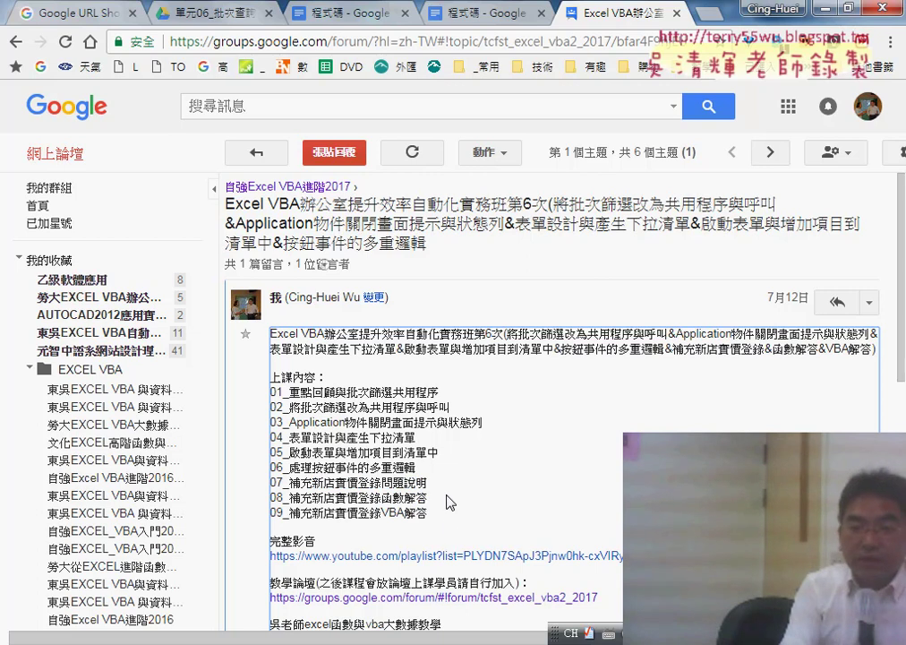
pyautogui.click(464, 638)
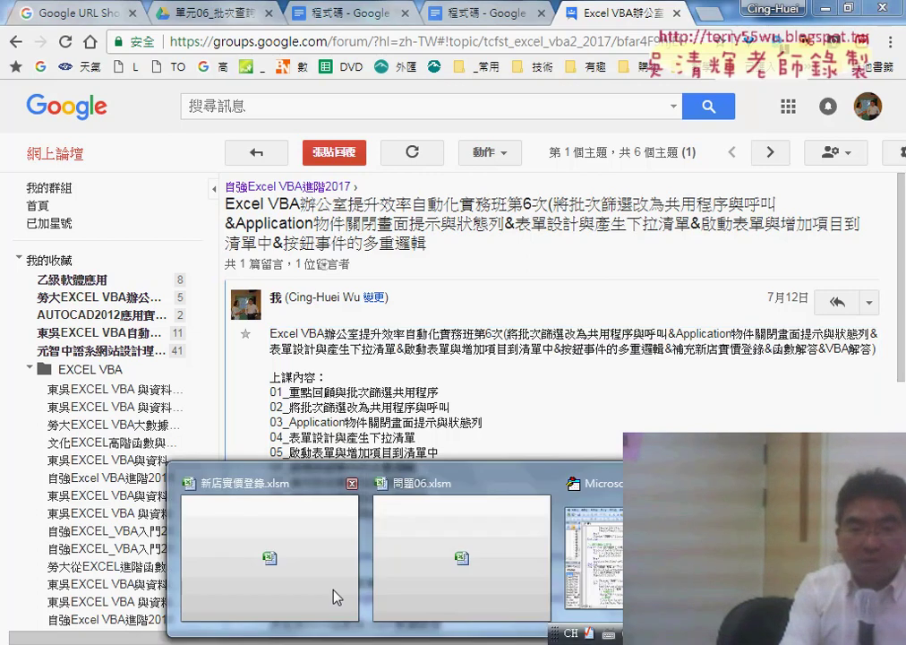
# Switch to 新店實價登錄.xlsm and dismiss the macros-disabled warning after trying its button.
pyautogui.click(336, 596)
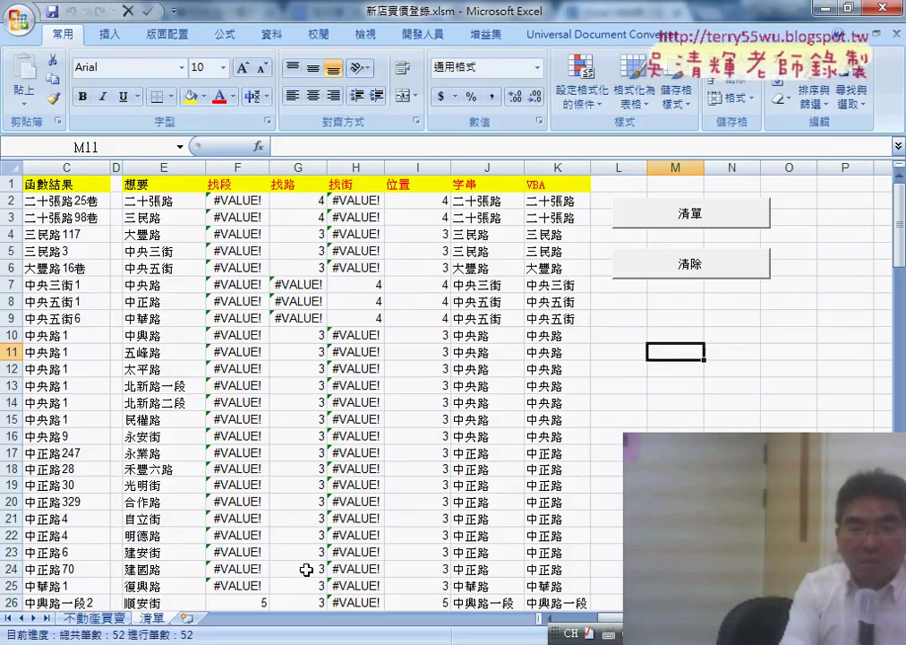
pyautogui.click(688, 269)
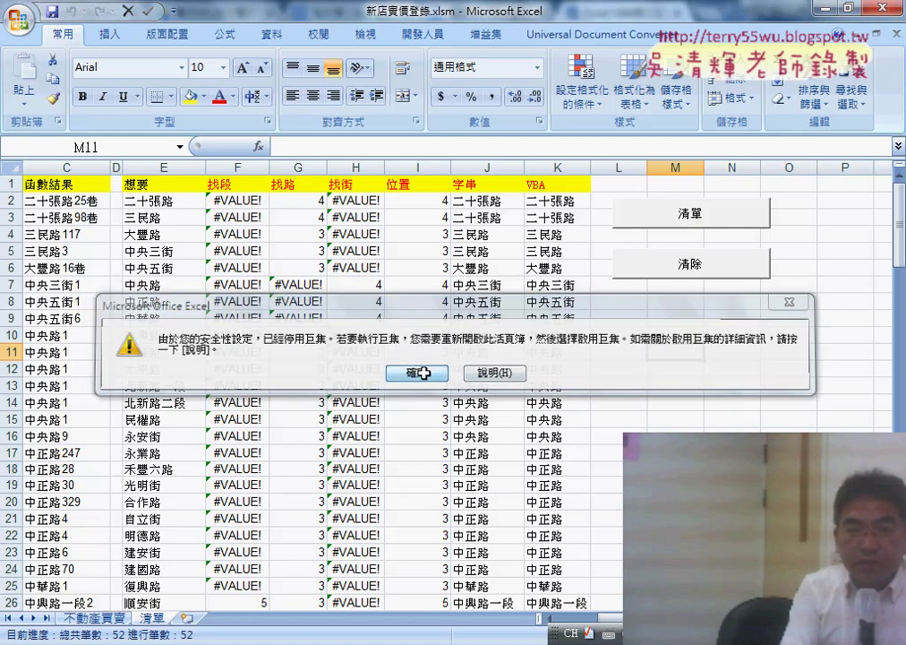
pyautogui.click(418, 372)
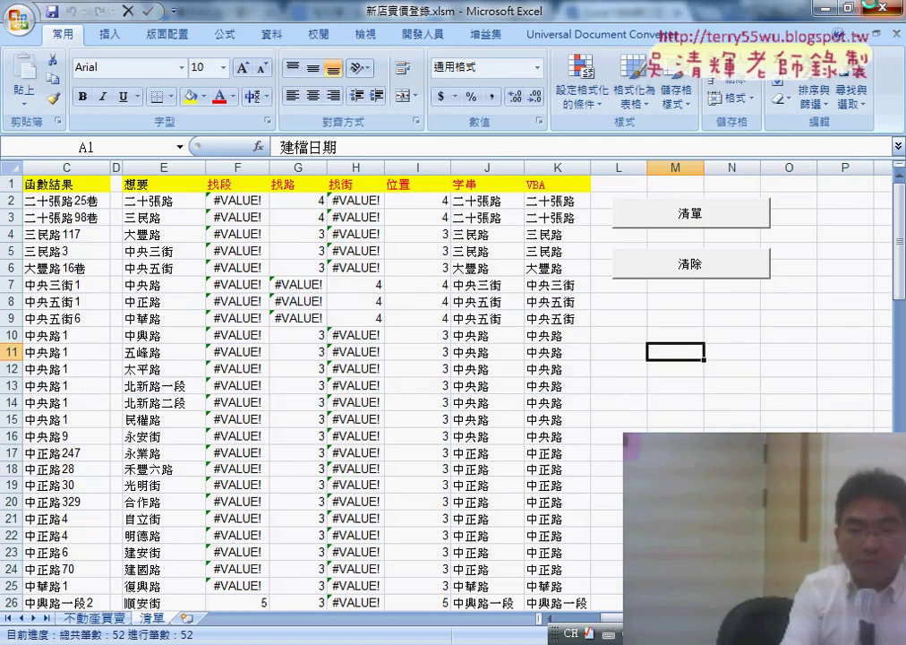
# Reopen 新店實價登錄.xlsm from the Start menu's recent Excel files and enable its macros.
pyautogui.press('super')
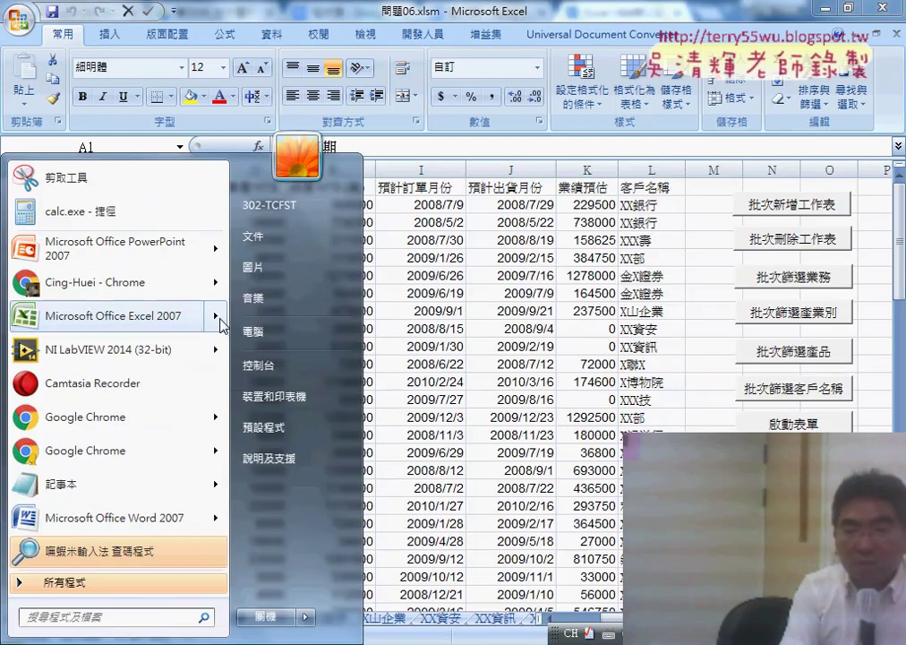
pyautogui.moveTo(223, 317)
pyautogui.click(291, 212)
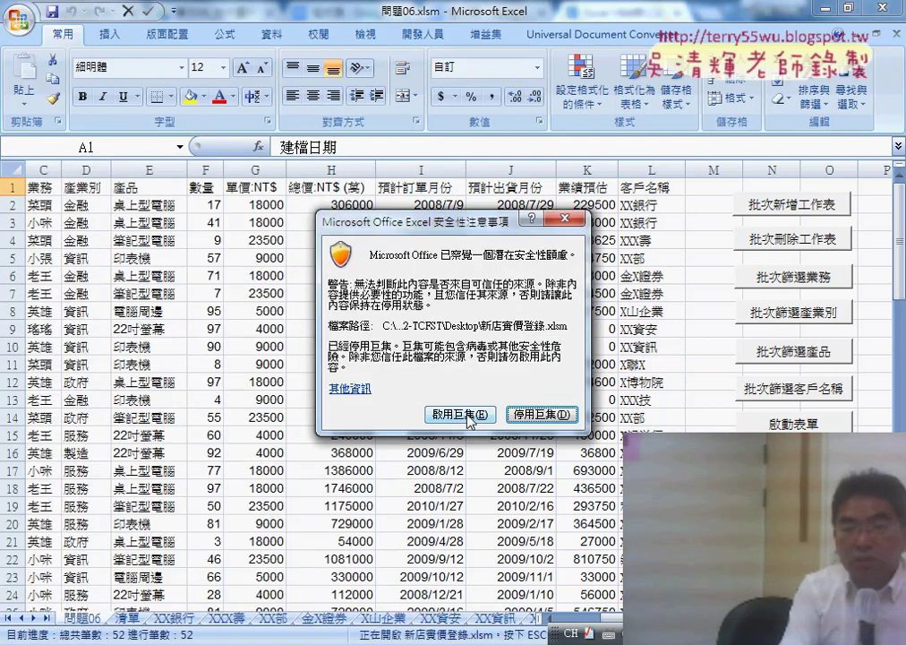
pyautogui.click(468, 417)
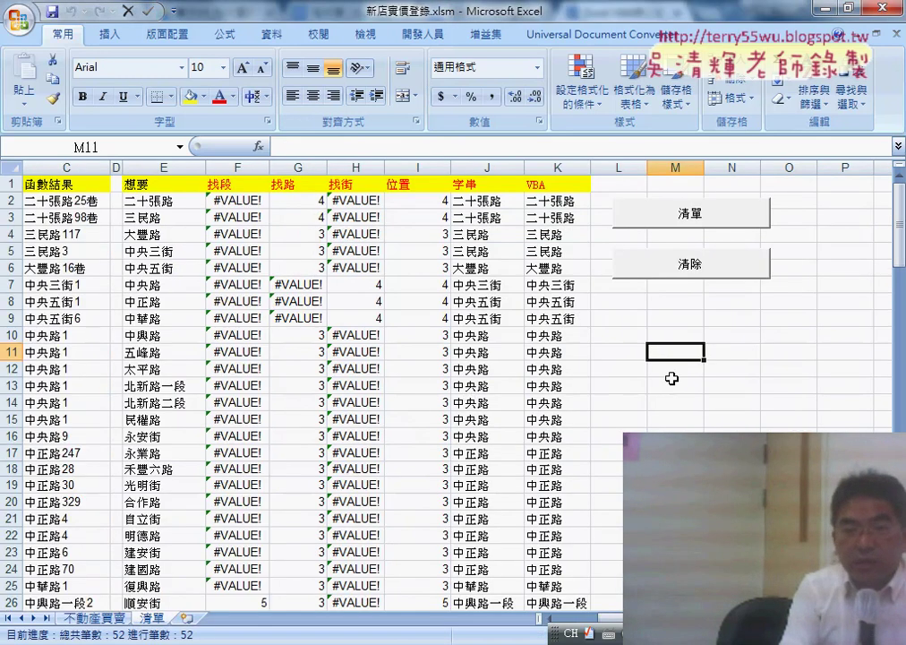
pyautogui.click(668, 383)
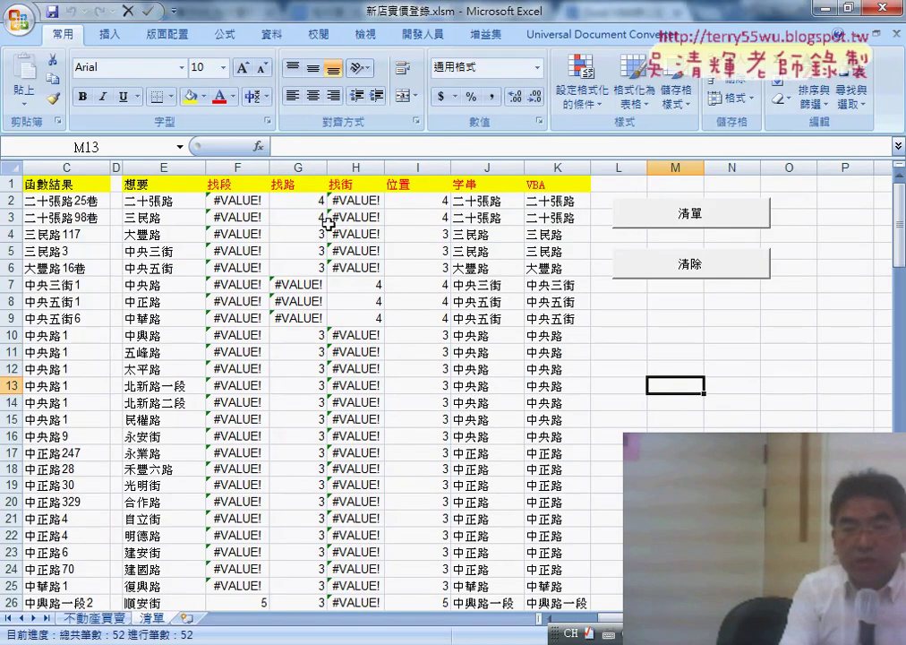
# Inspect the 段, 路 and 街 FIND formulas, position formula and LEFT extraction in F2:J2.
pyautogui.click(243, 202)
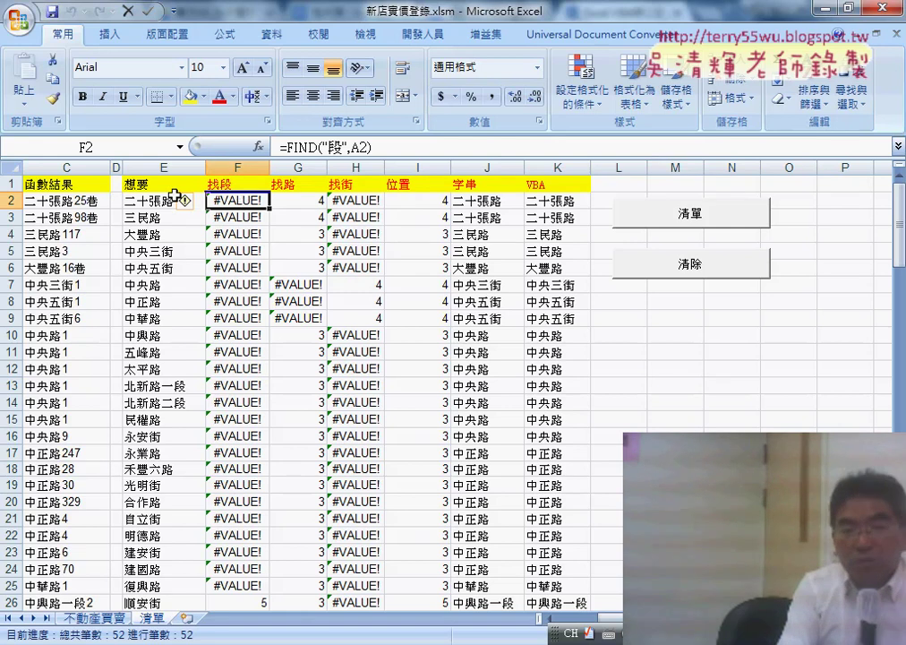
pyautogui.click(145, 167)
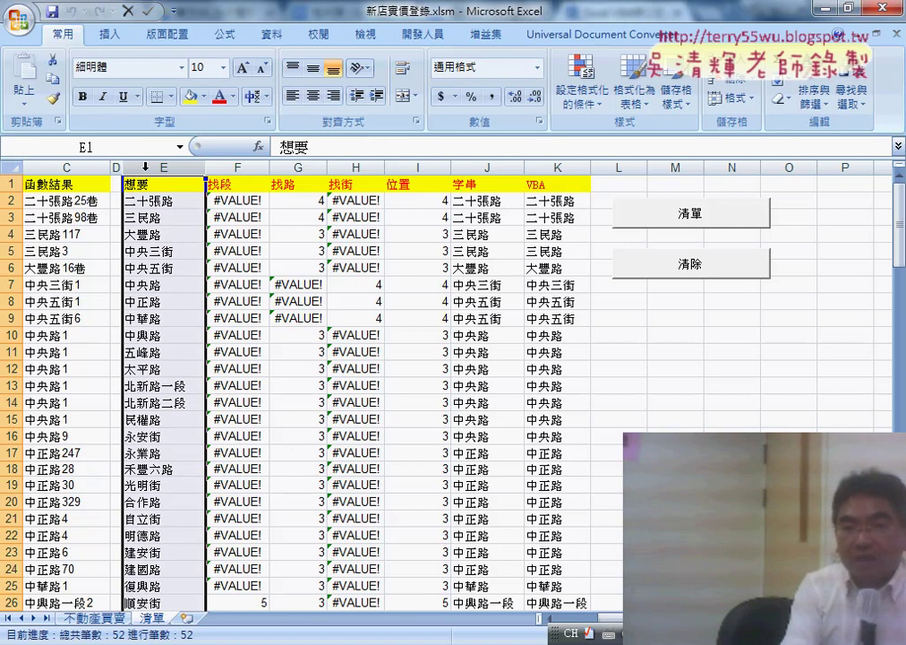
pyautogui.click(242, 203)
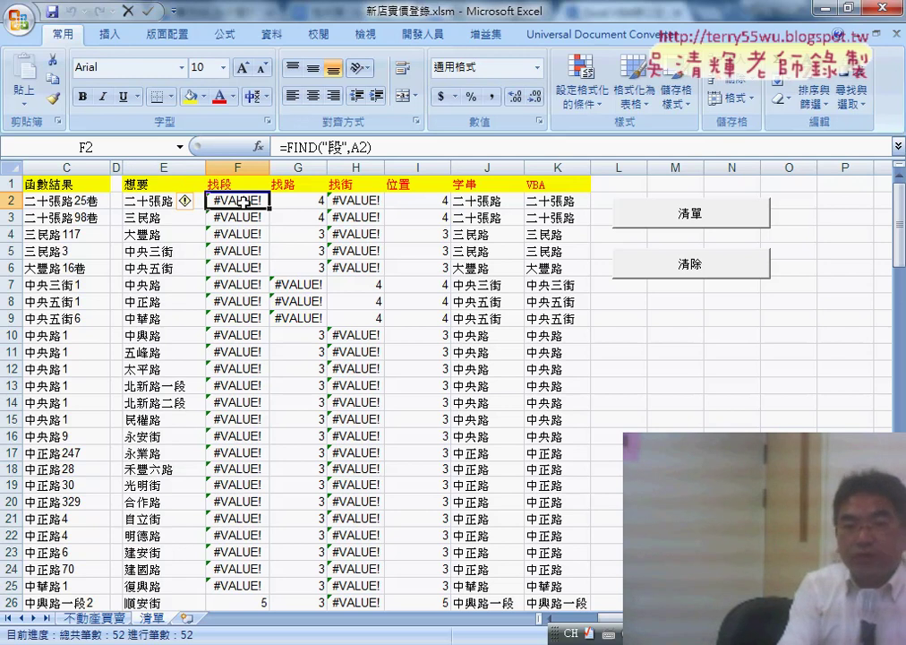
pyautogui.click(295, 202)
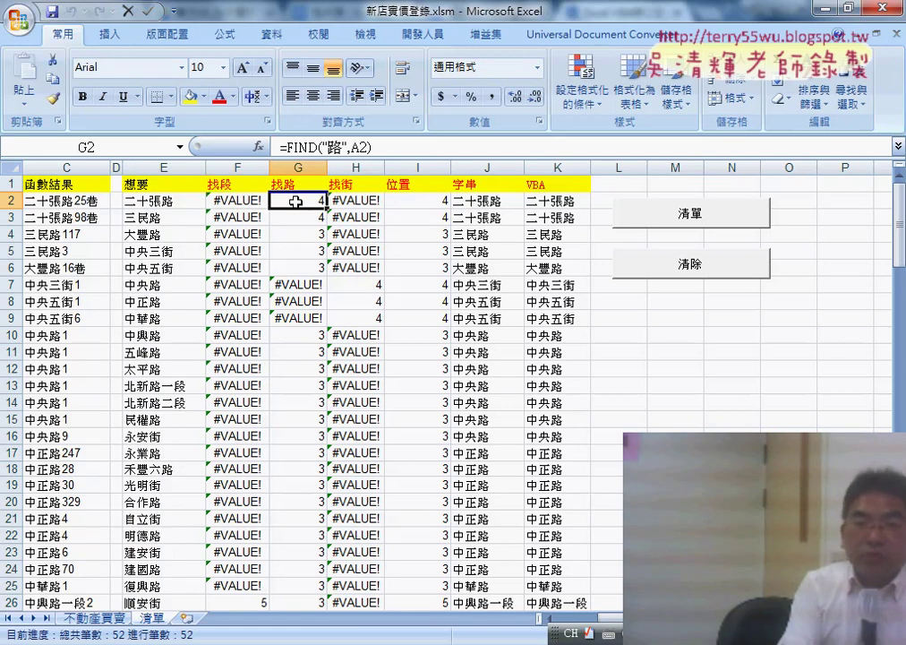
pyautogui.click(364, 203)
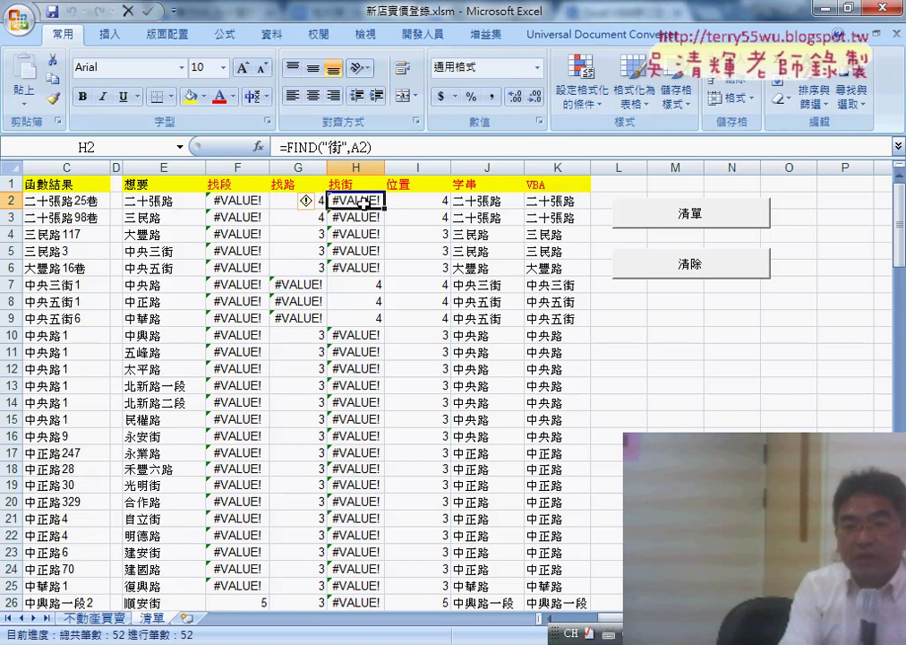
pyautogui.click(414, 200)
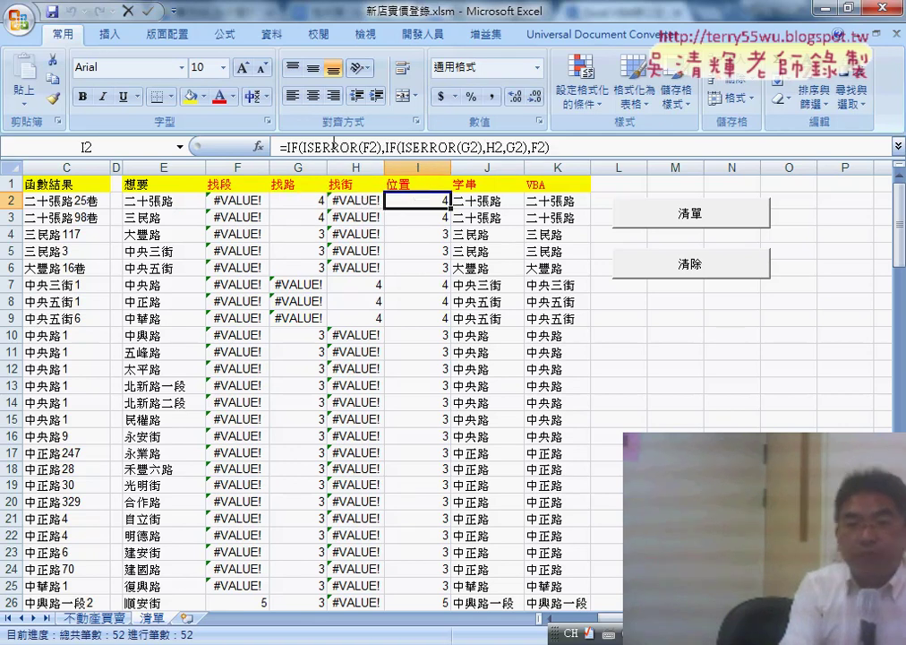
pyautogui.click(505, 203)
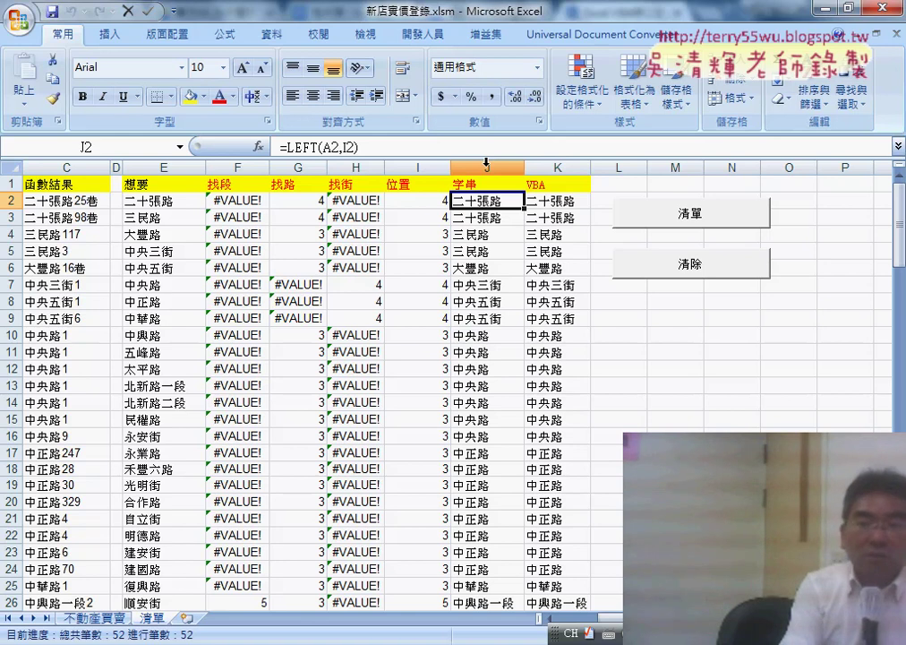
pyautogui.click(488, 166)
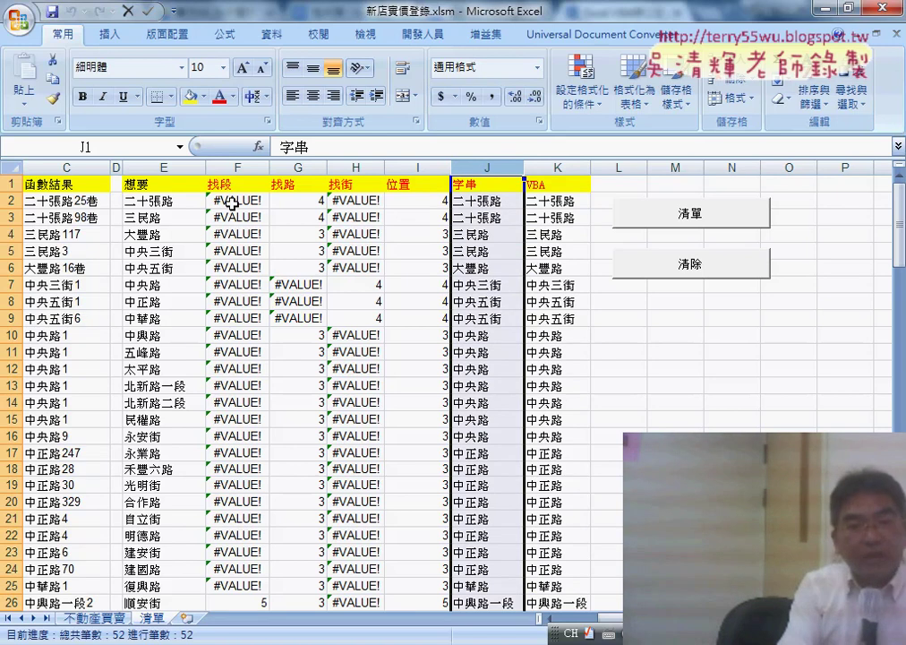
# Recheck the F2:J2 helper formulas against the VBA result in K2.
pyautogui.click(232, 203)
pyautogui.click(301, 202)
pyautogui.click(358, 202)
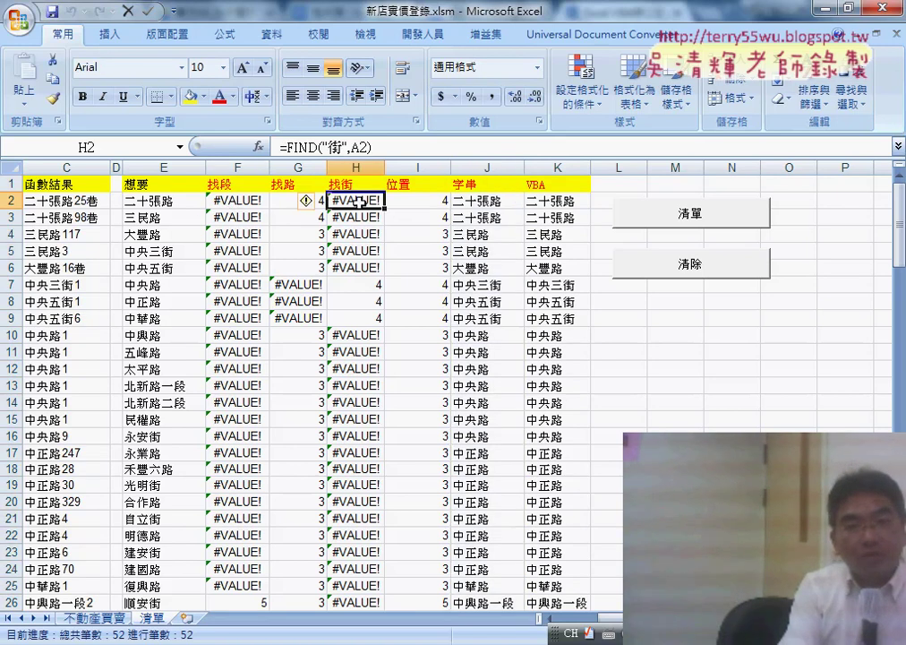
pyautogui.click(411, 203)
pyautogui.click(466, 201)
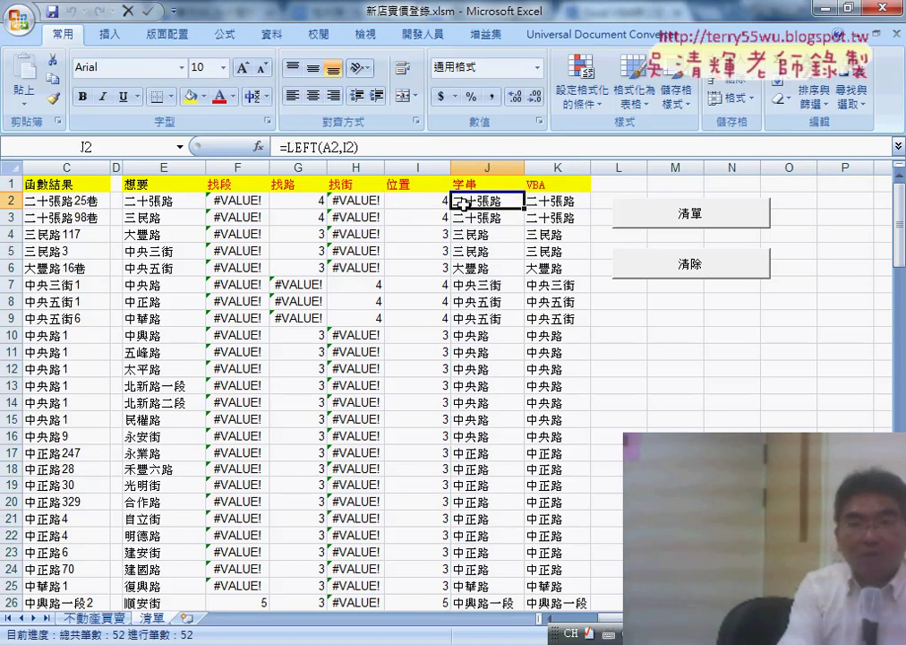
pyautogui.moveTo(238, 185); pyautogui.dragTo(474, 185)
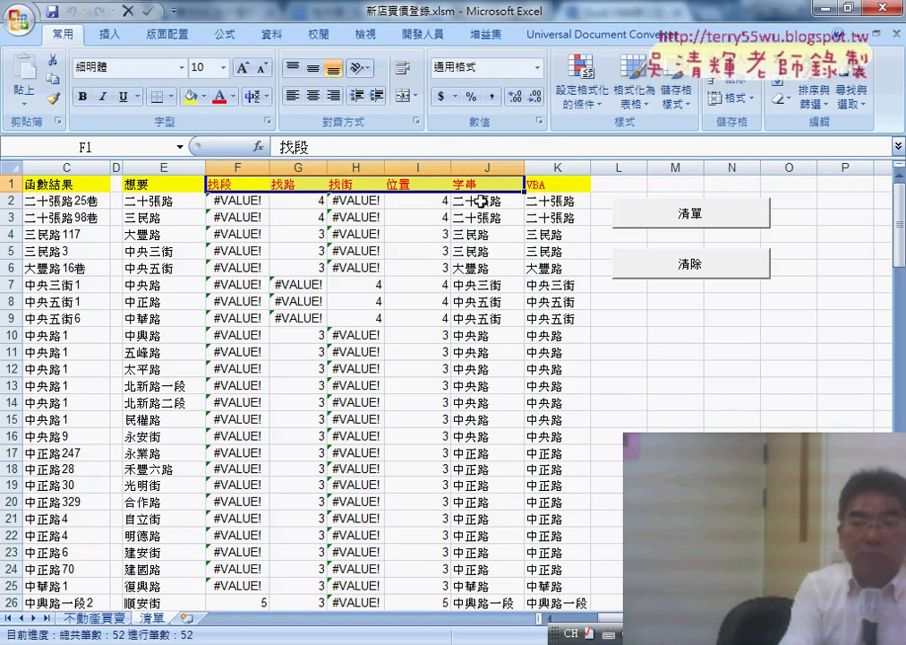
pyautogui.click(481, 201)
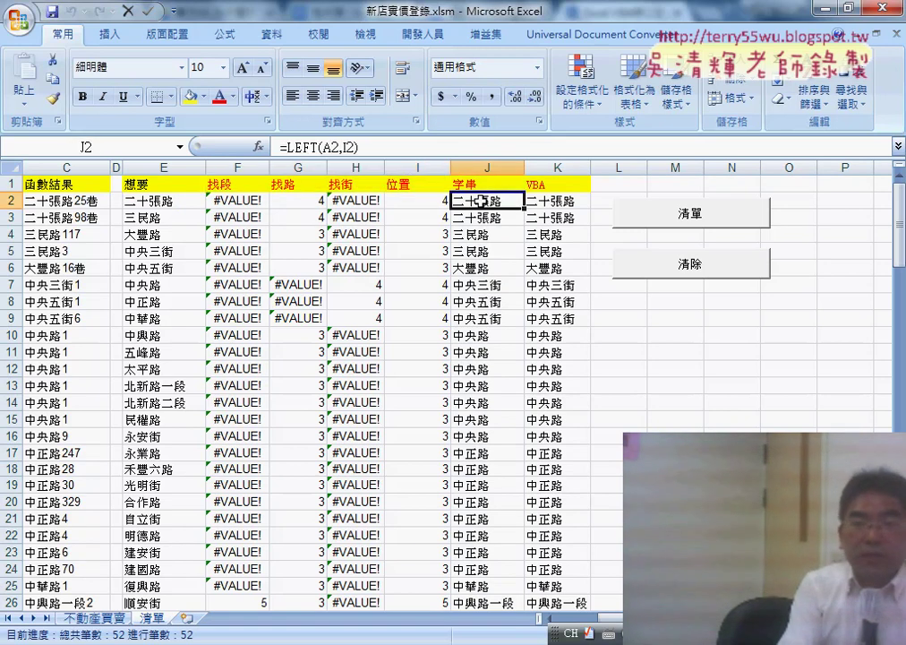
pyautogui.click(538, 205)
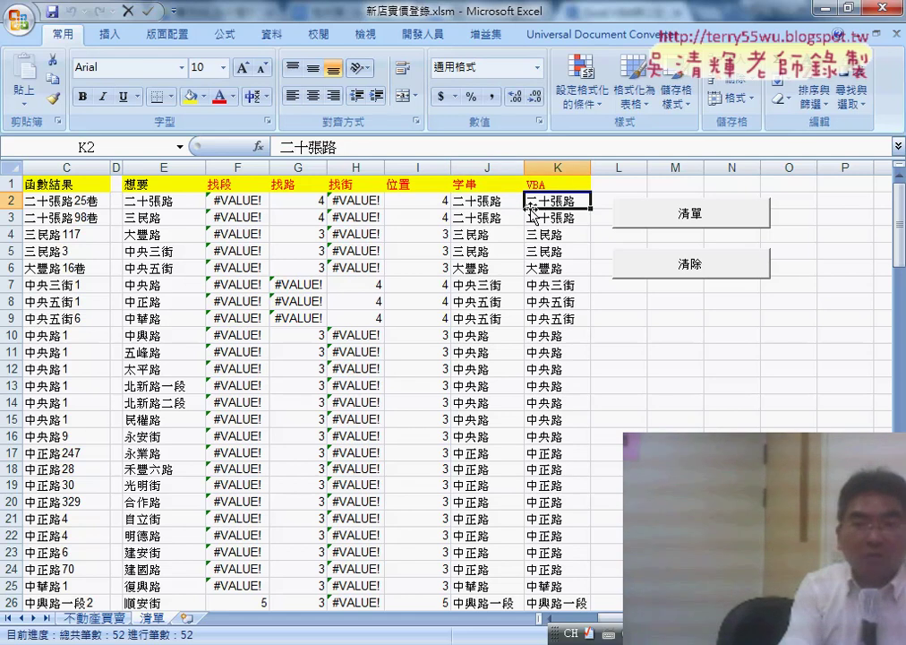
# Clear column K with the 清除 button, then refill it by running the 清單 macro.
pyautogui.click(660, 268)
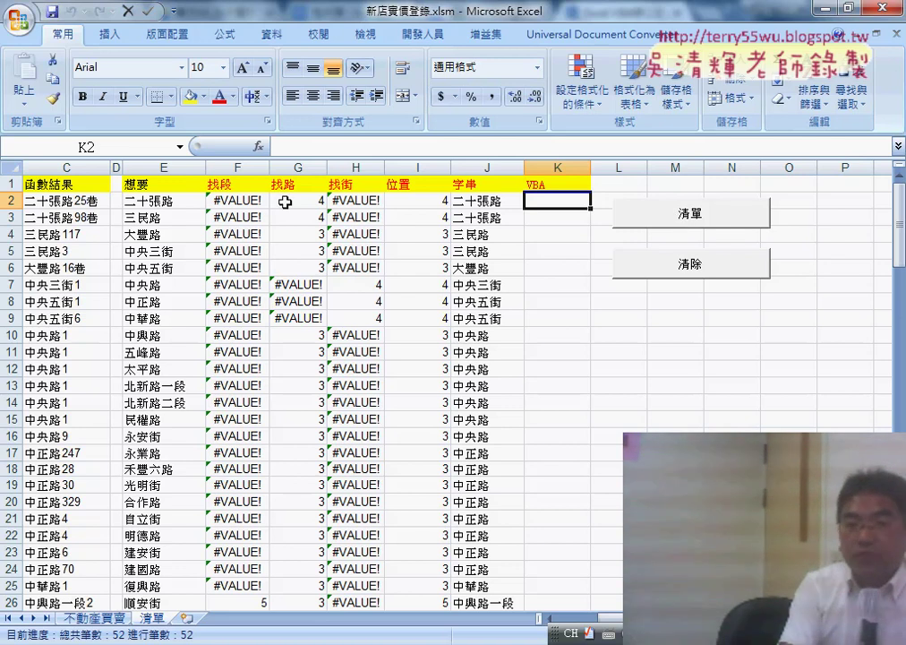
pyautogui.moveTo(235, 183); pyautogui.dragTo(461, 184)
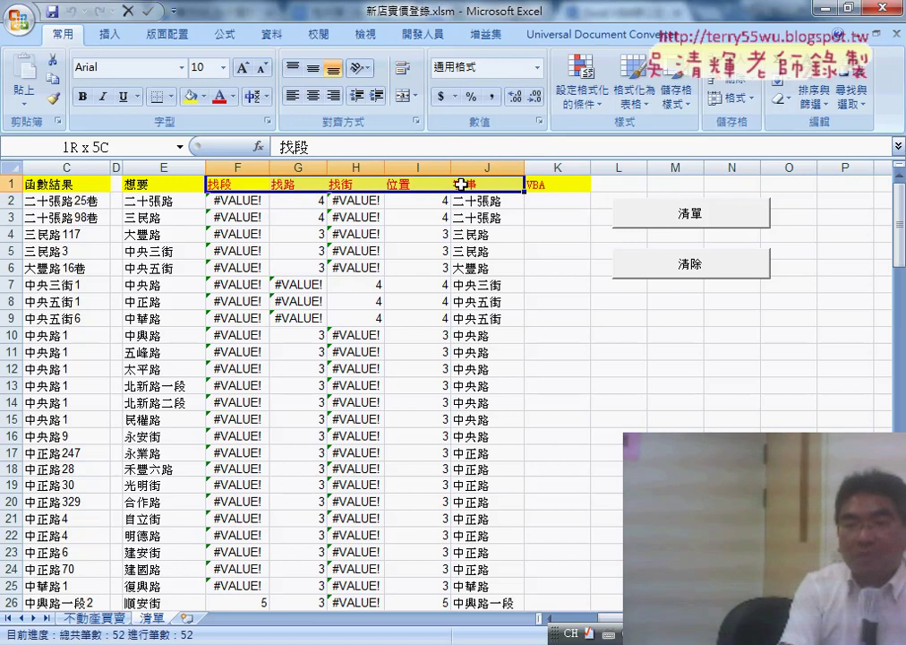
pyautogui.click(570, 185)
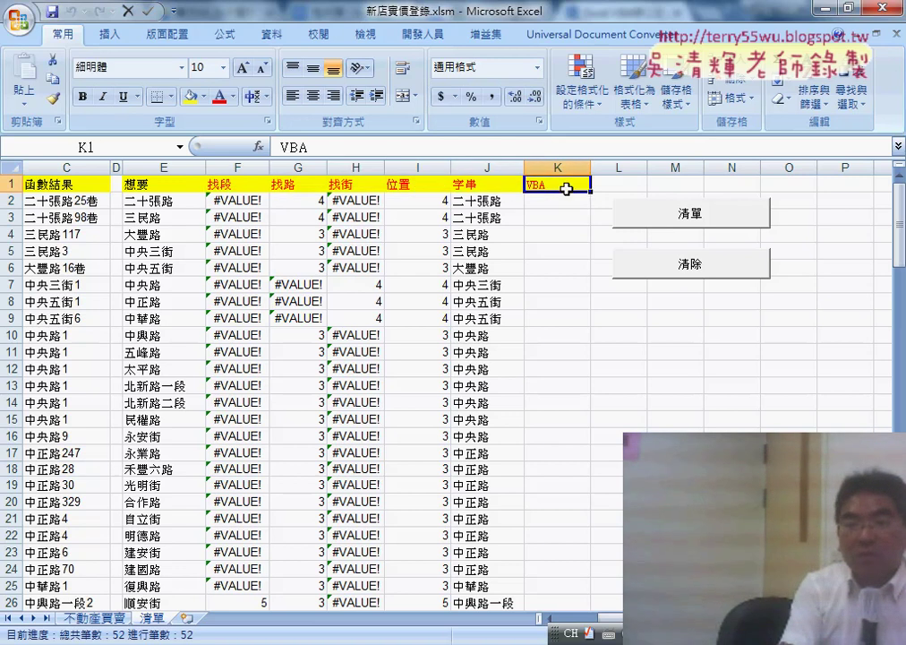
pyautogui.click(687, 220)
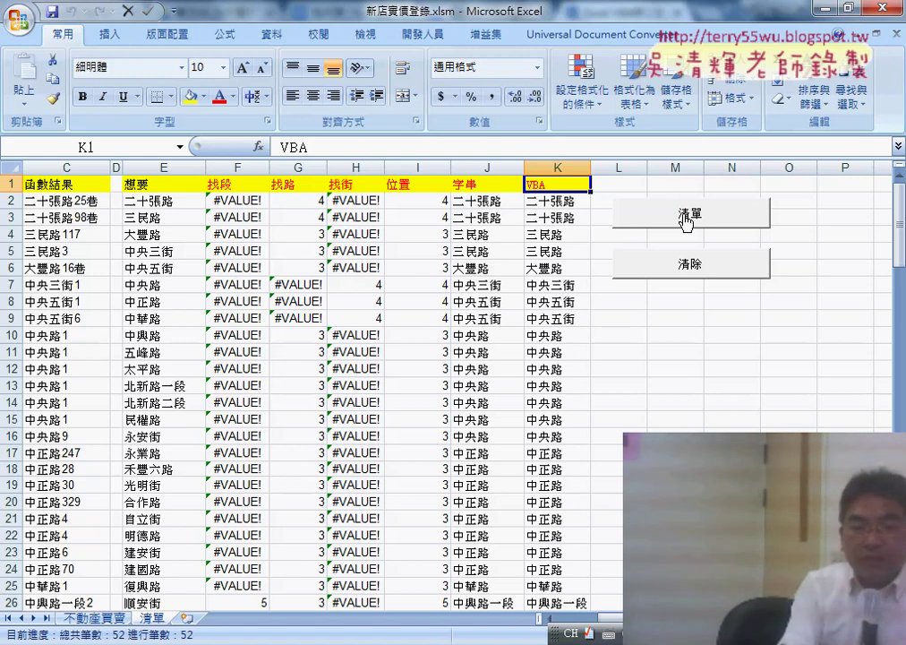
pyautogui.hotkey('alt', 'Tab')
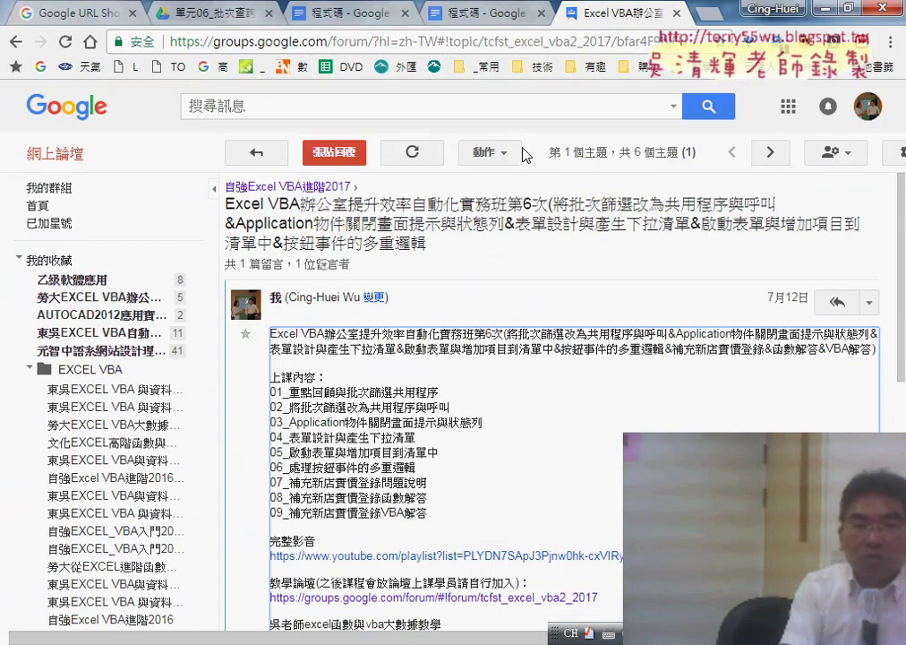
# In Google Drive, go through _雲端白板畫面 and 其他補充範例(89) into the 01_入門 folder.
pyautogui.click(216, 17)
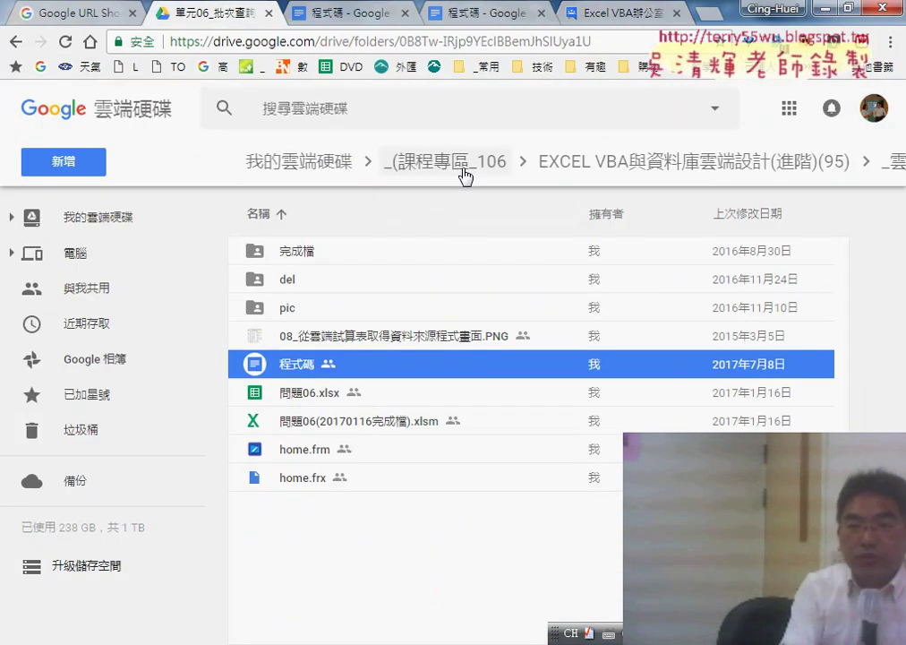
pyautogui.click(683, 165)
pyautogui.doubleClick(265, 251)
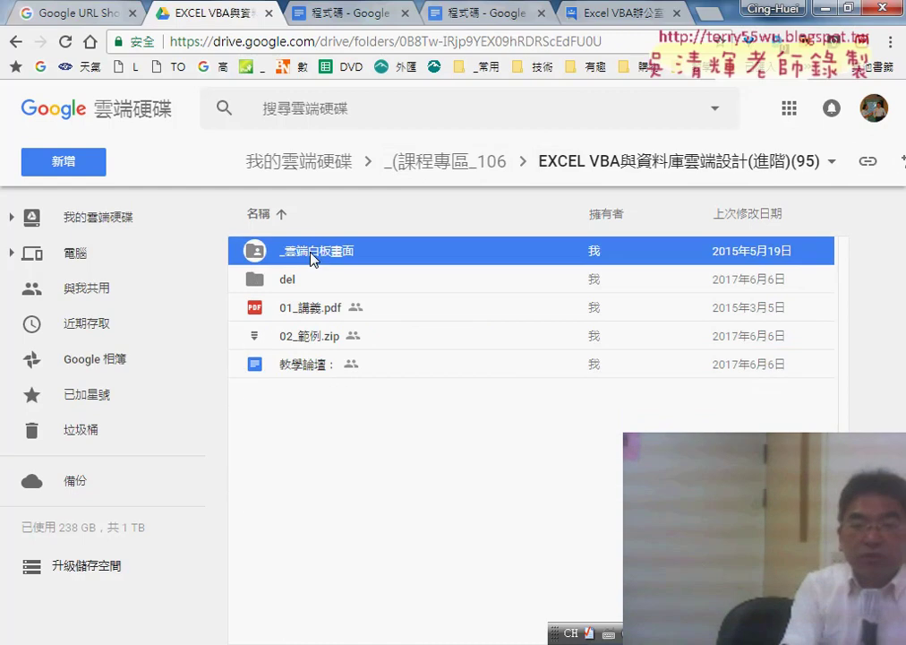
pyautogui.scroll(-2, 324, 376)
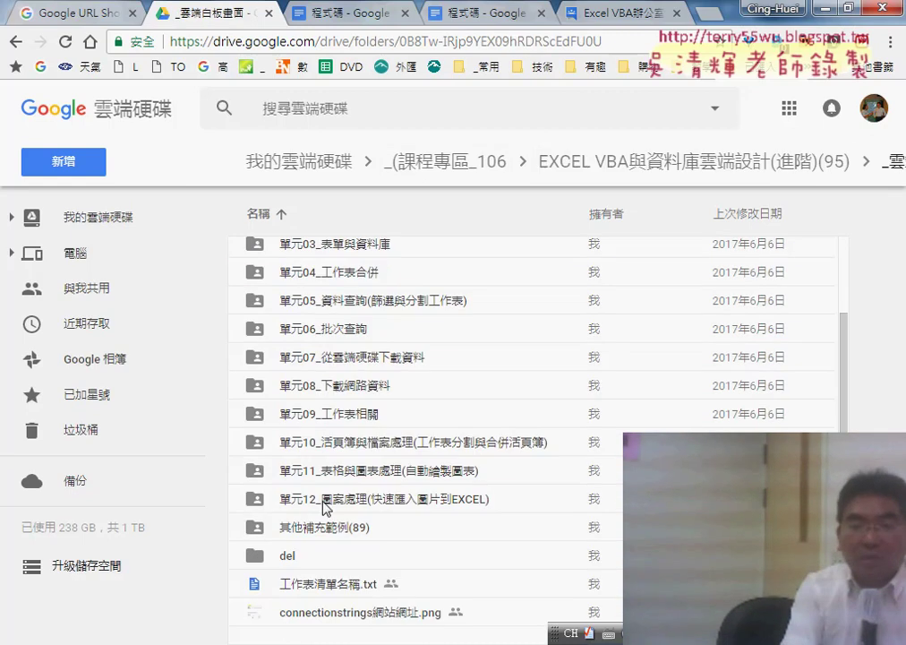
pyautogui.click(330, 530)
pyautogui.doubleClick(330, 530)
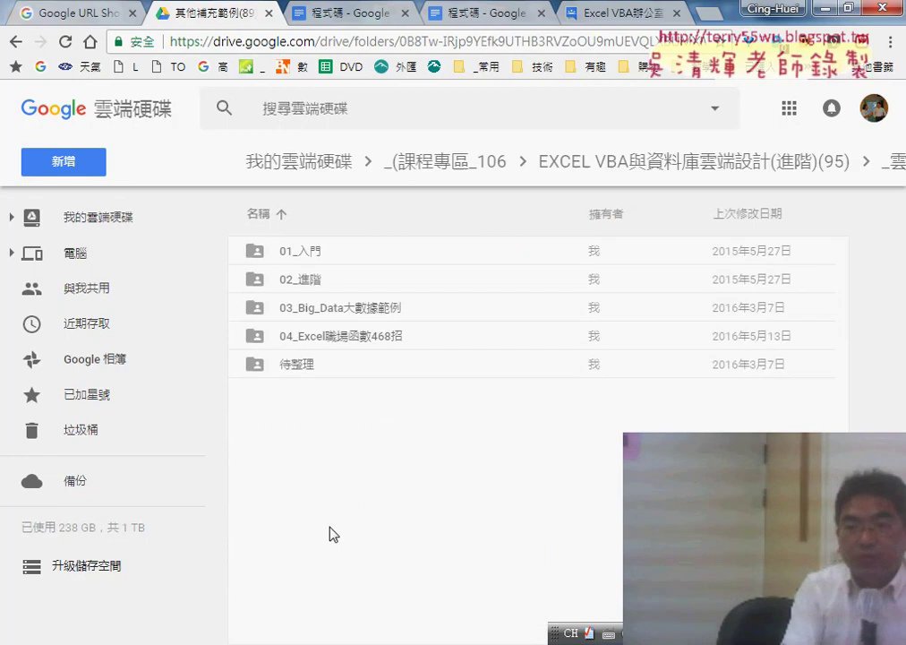
pyautogui.doubleClick(319, 260)
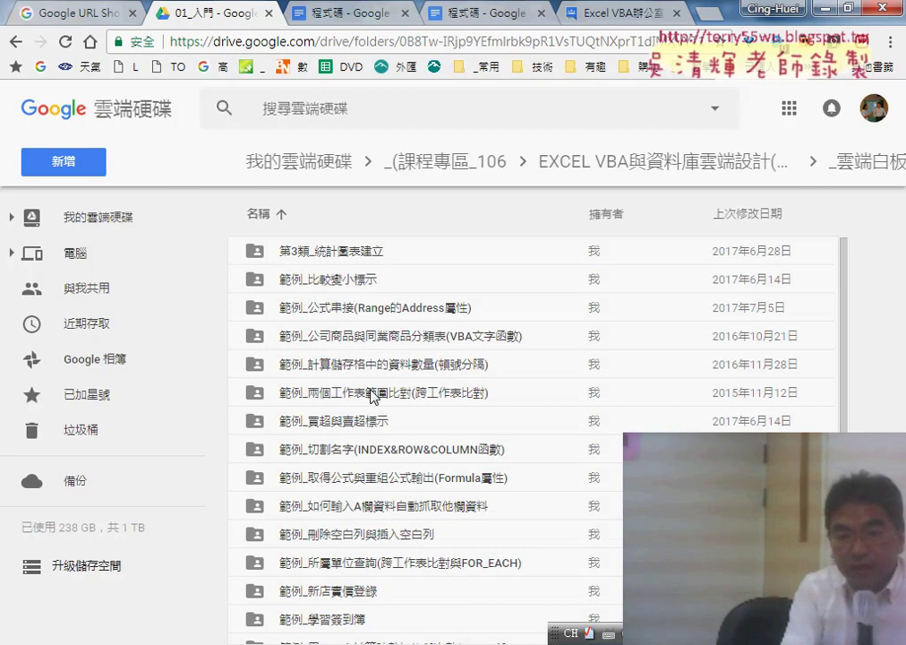
# Open the 範例_新店實價登錄 folder and its 參考解答 document.
pyautogui.scroll(-1, 372, 396)
pyautogui.click(340, 506)
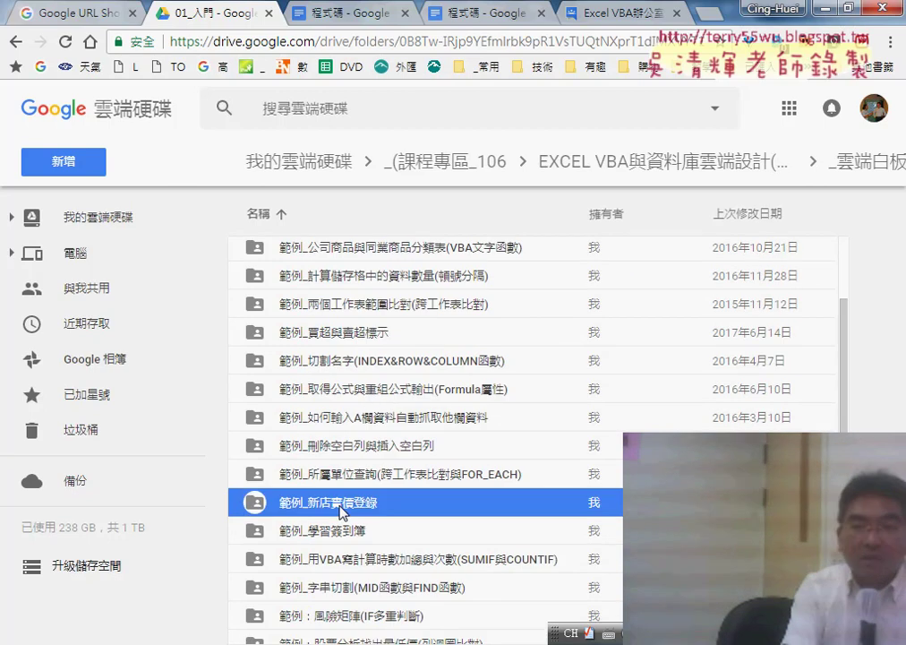
pyautogui.doubleClick(413, 512)
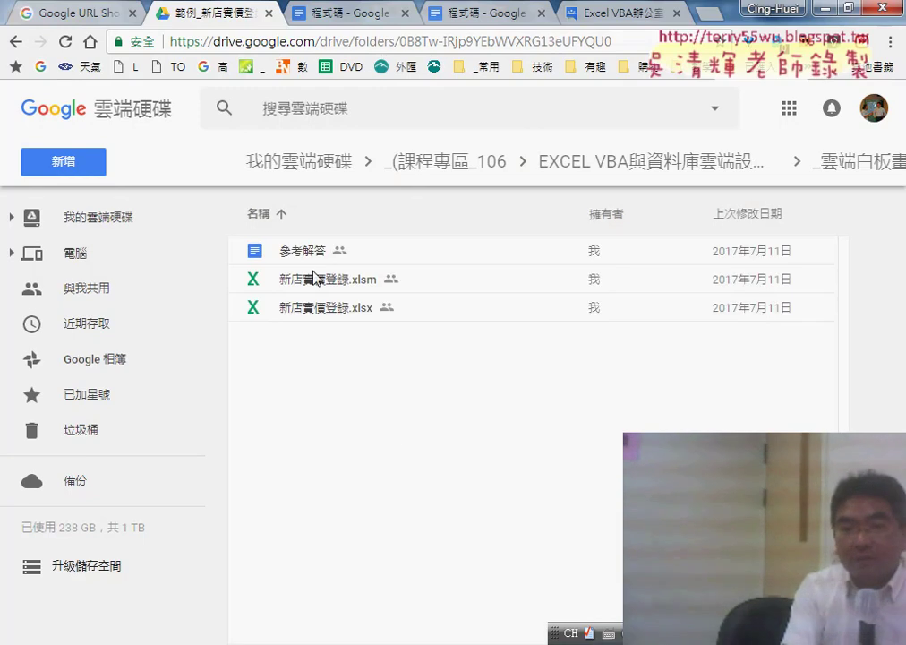
pyautogui.doubleClick(300, 257)
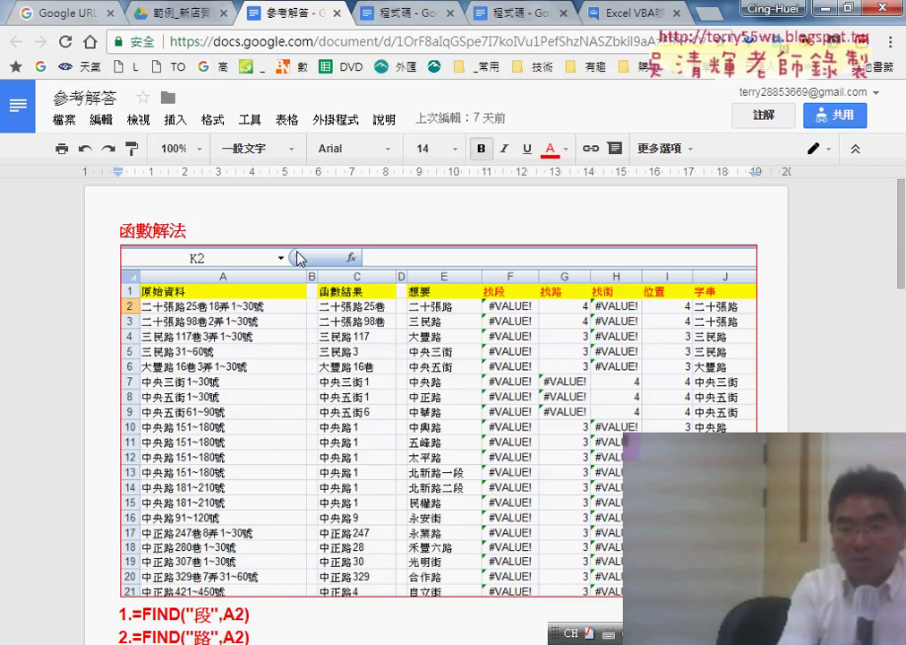
# Bring up the VBA editor and move to the For loop of the 清單 procedure.
pyautogui.moveTo(403, 640)
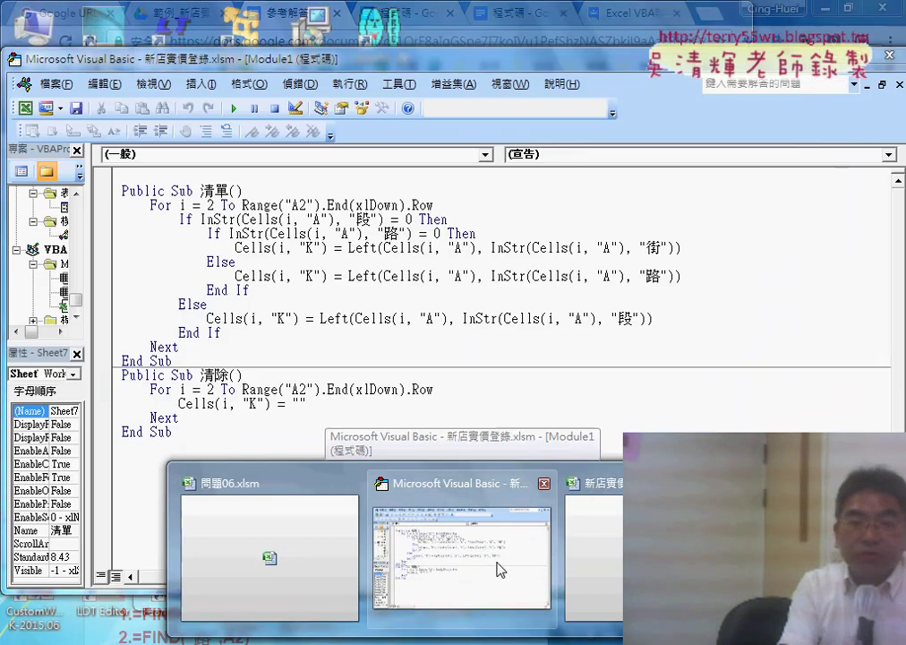
pyautogui.click(499, 568)
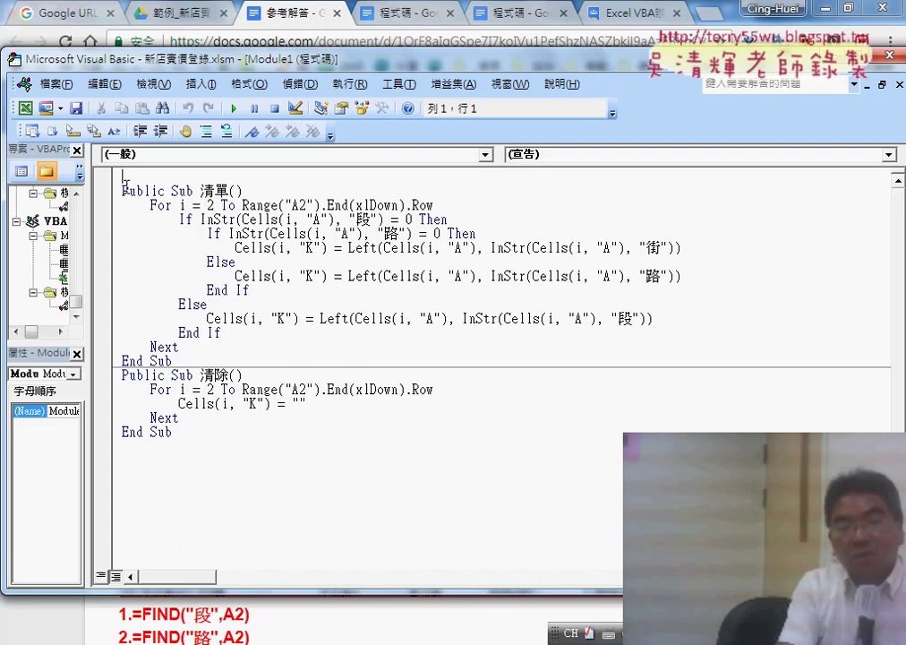
pyautogui.click(121, 191)
pyautogui.click(129, 182)
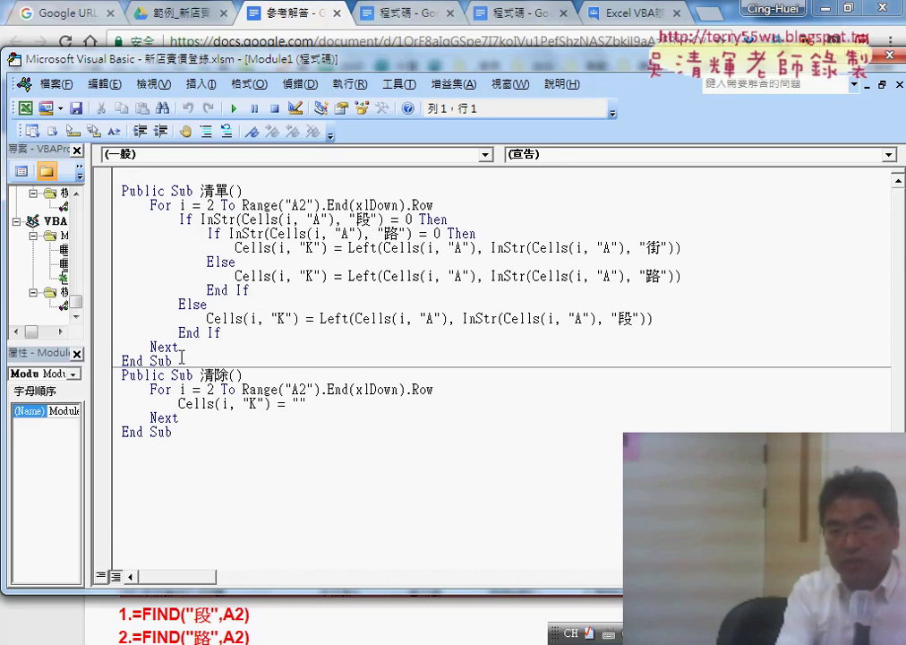
pyautogui.click(154, 206)
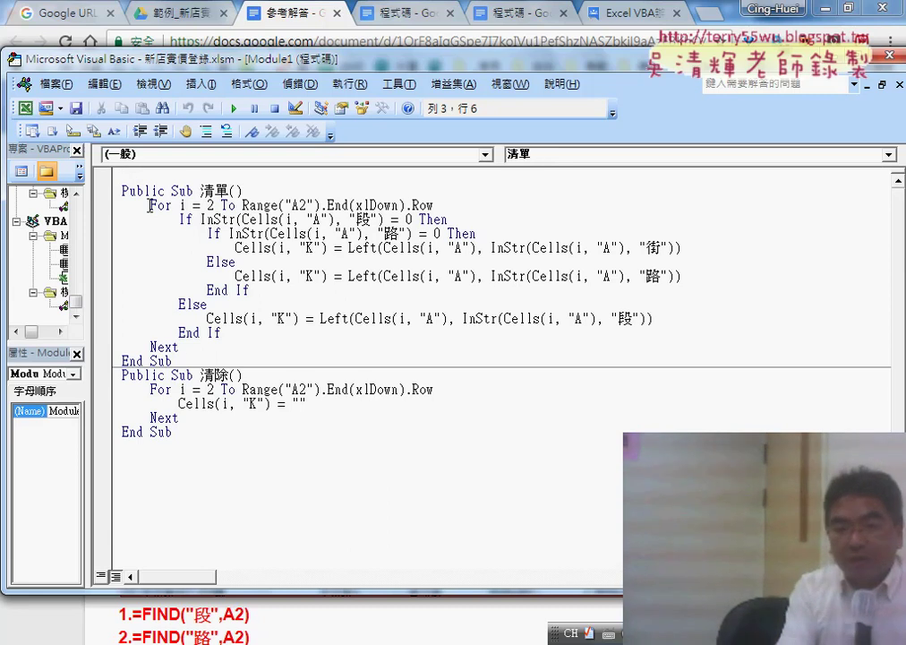
# Check the VBA result in cell K2 of the workbook, then return to the code.
pyautogui.moveTo(465, 632)
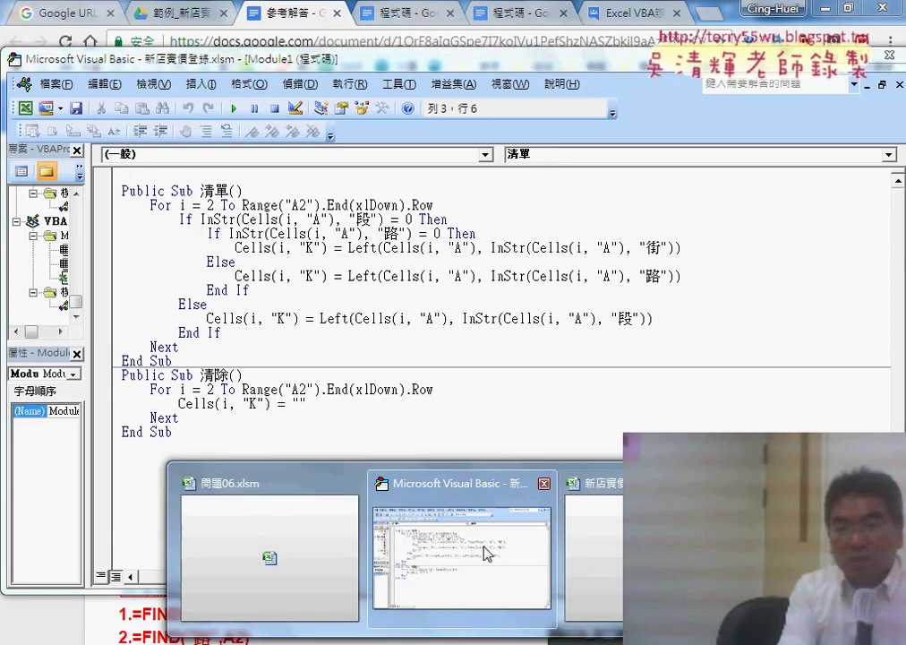
pyautogui.click(582, 537)
pyautogui.click(551, 200)
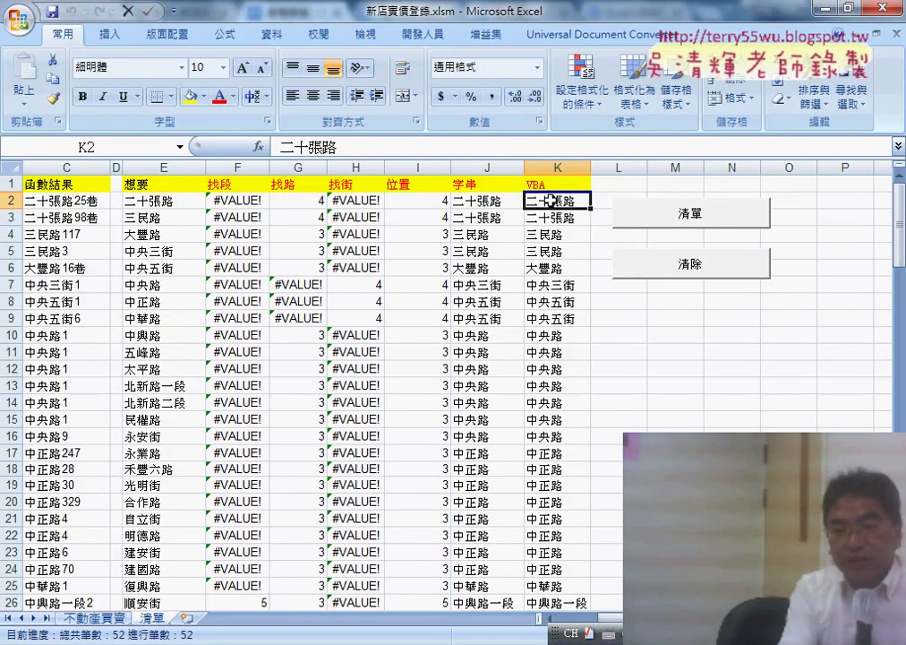
pyautogui.moveTo(466, 632)
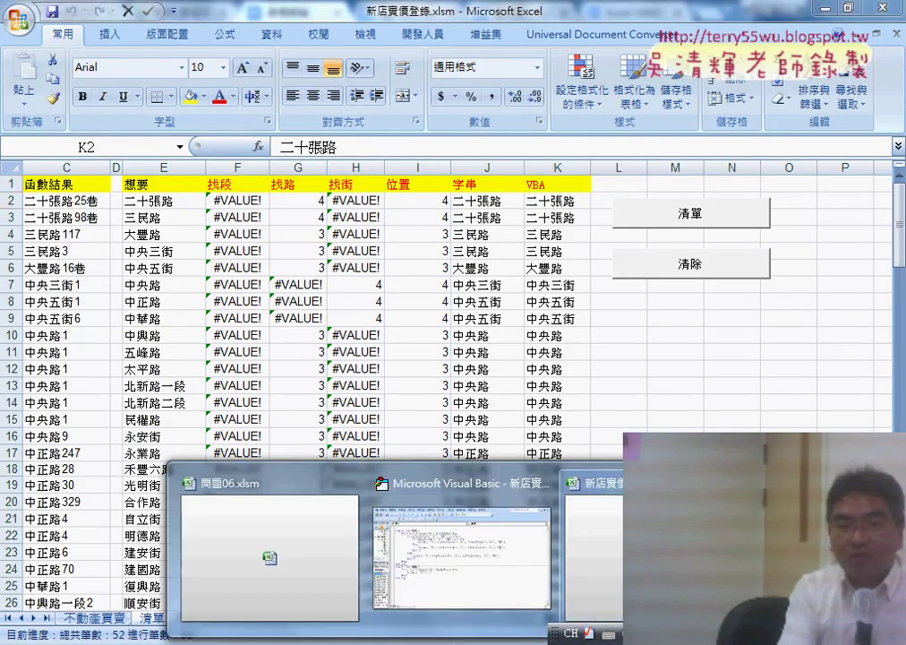
pyautogui.click(487, 548)
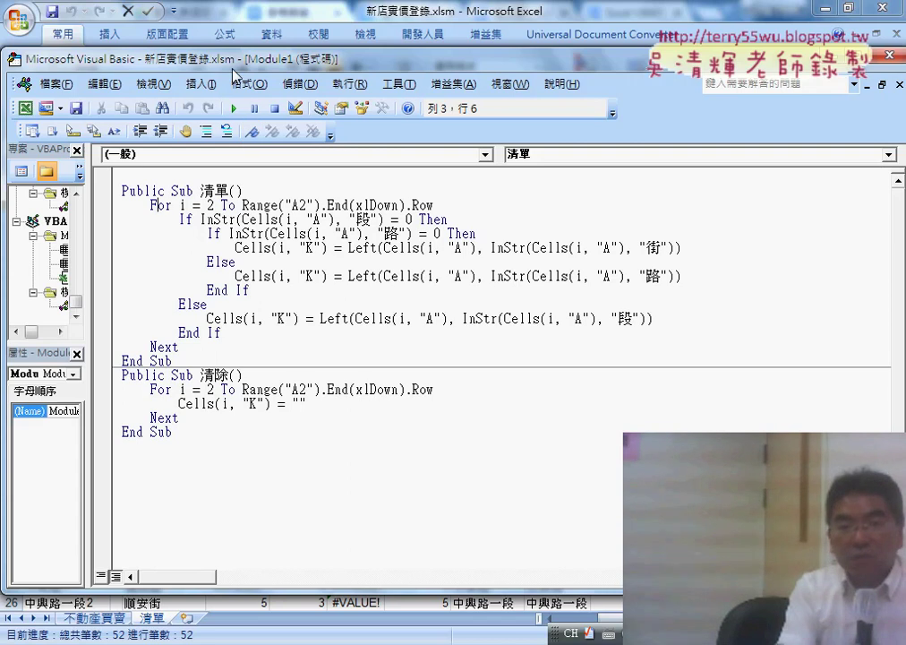
# Highlight the loop's For keyword, start value 2, last-row expression and Next, then restore the editor window.
pyautogui.moveTo(154, 205); pyautogui.dragTo(162, 208)
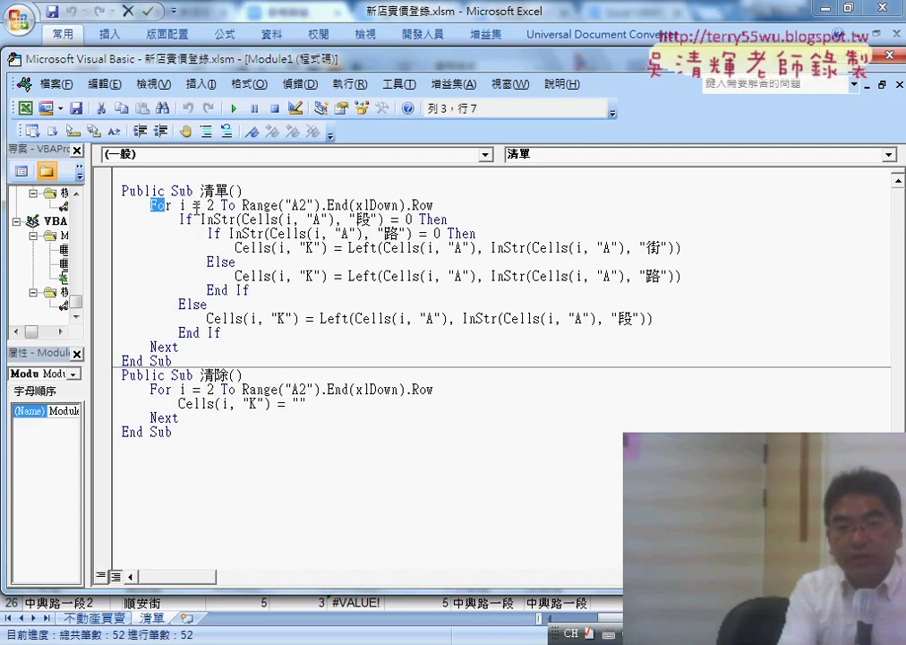
pyautogui.doubleClick(208, 205)
pyautogui.moveTo(241, 205); pyautogui.dragTo(434, 205)
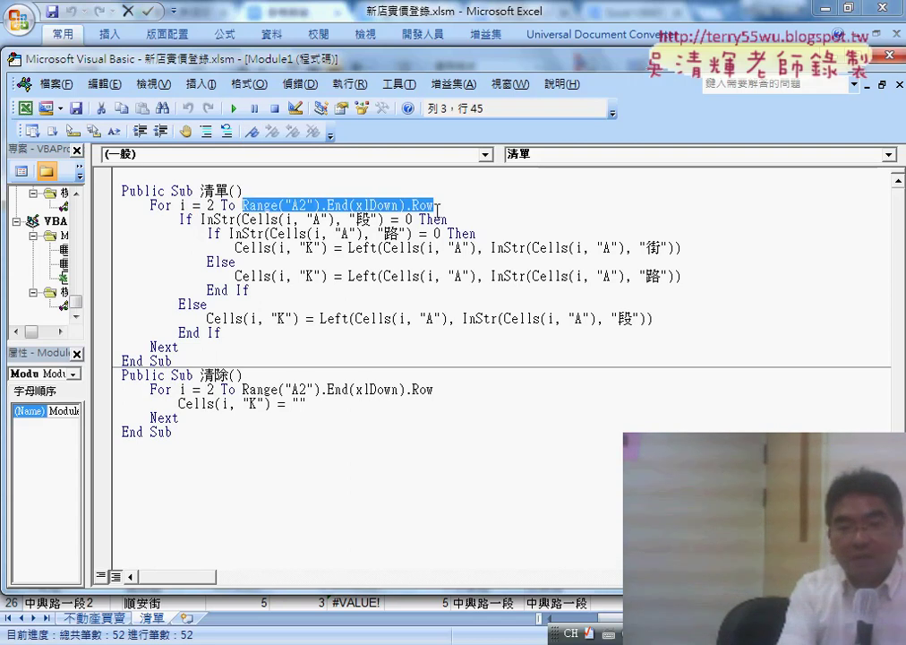
pyautogui.click(174, 347)
pyautogui.doubleClick(171, 348)
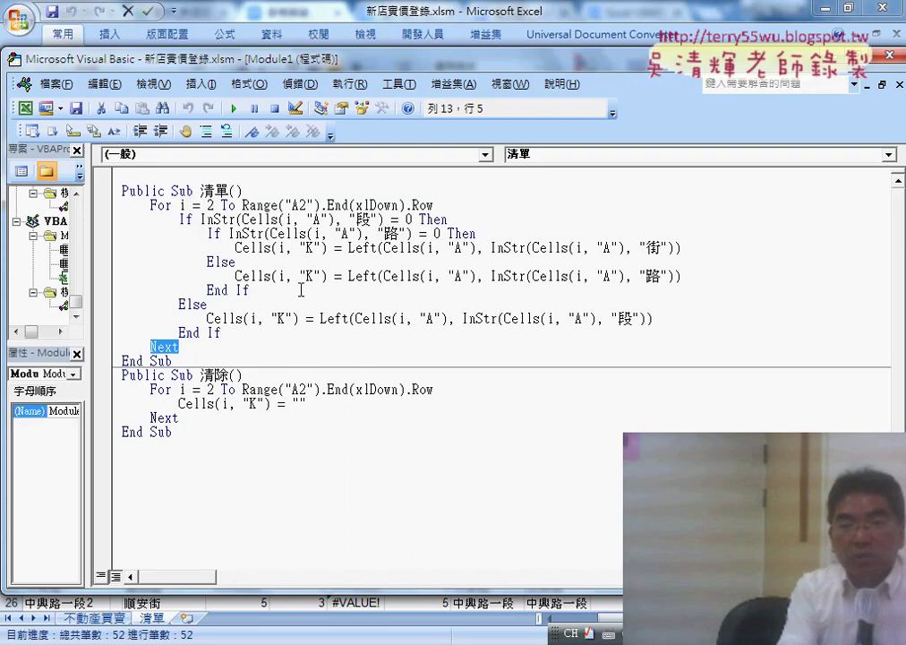
pyautogui.doubleClick(231, 55)
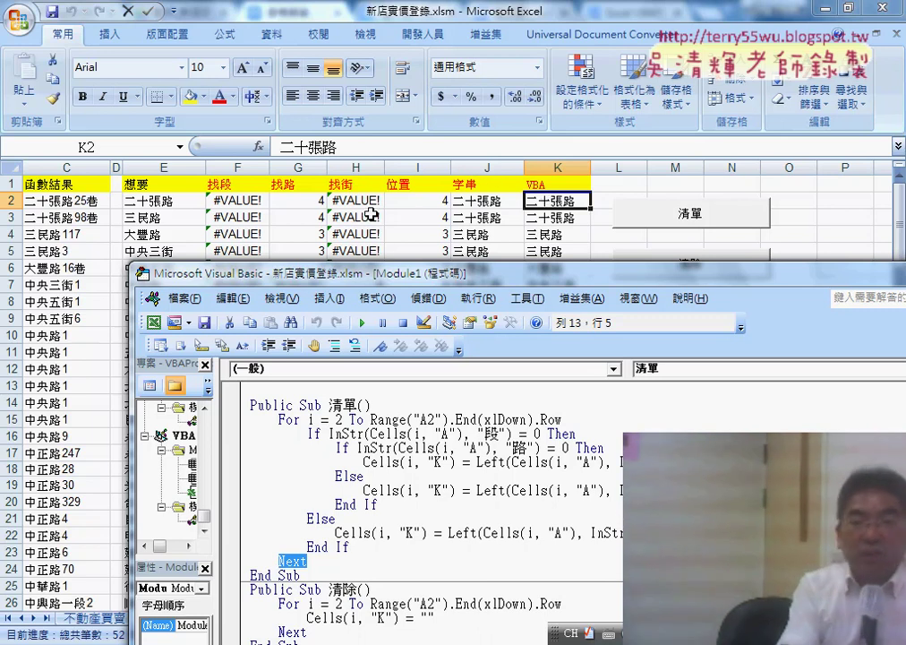
pyautogui.moveTo(305, 273); pyautogui.dragTo(179, 69)
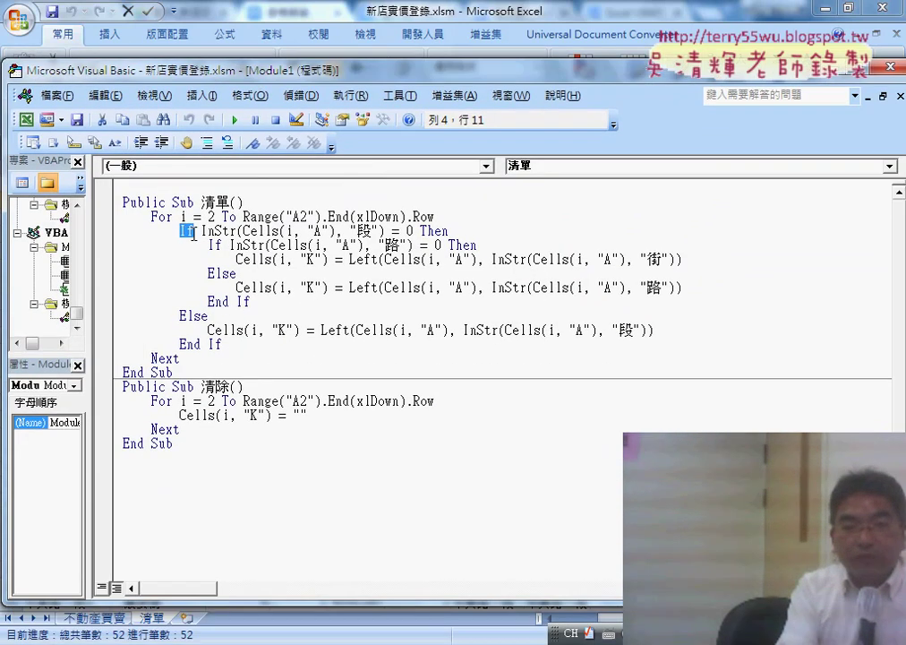
pyautogui.click(193, 317)
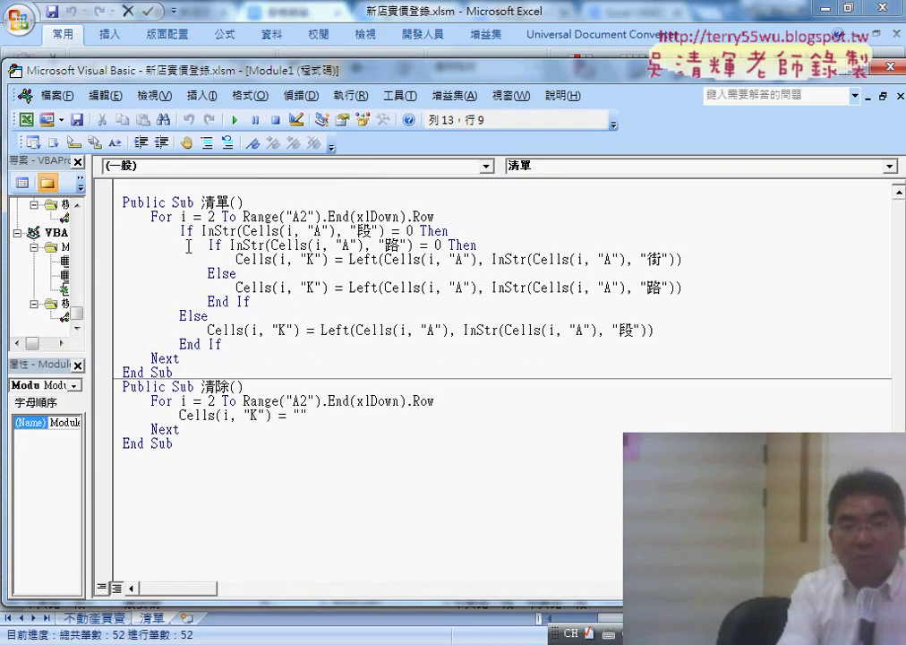
pyautogui.moveTo(204, 231); pyautogui.dragTo(415, 231)
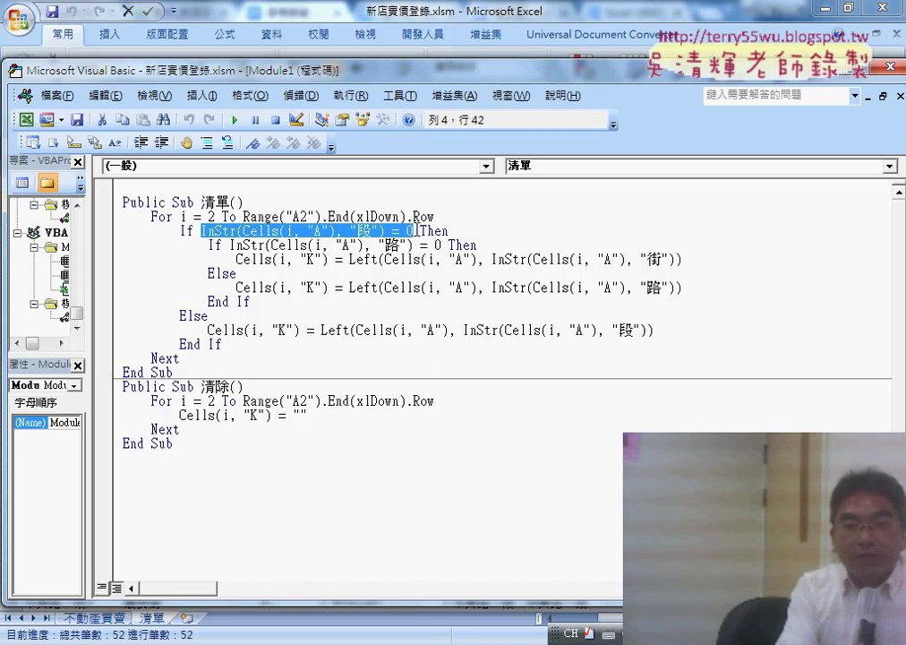
pyautogui.moveTo(393, 231); pyautogui.dragTo(413, 231)
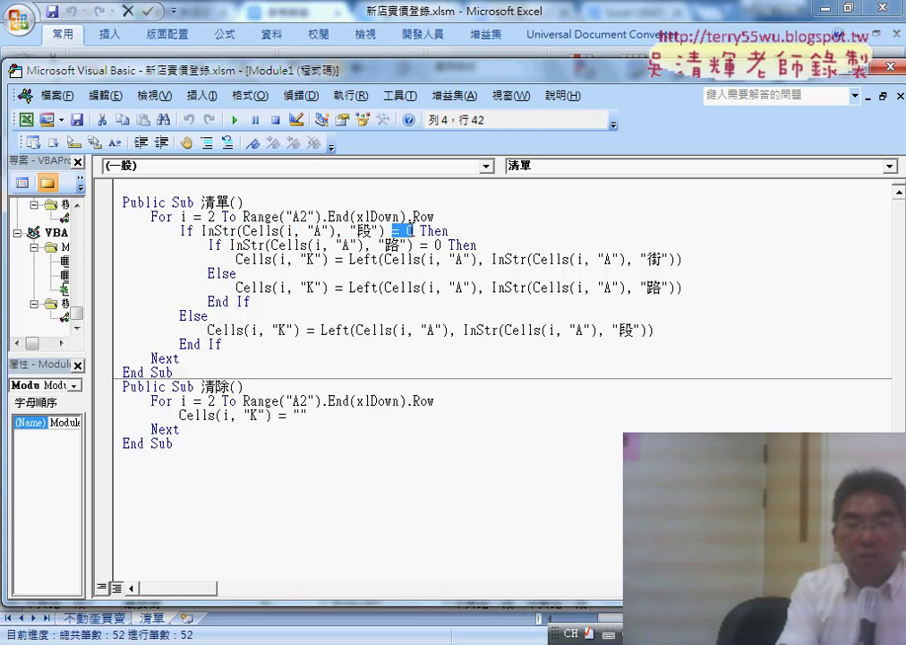
pyautogui.moveTo(203, 232); pyautogui.dragTo(239, 231)
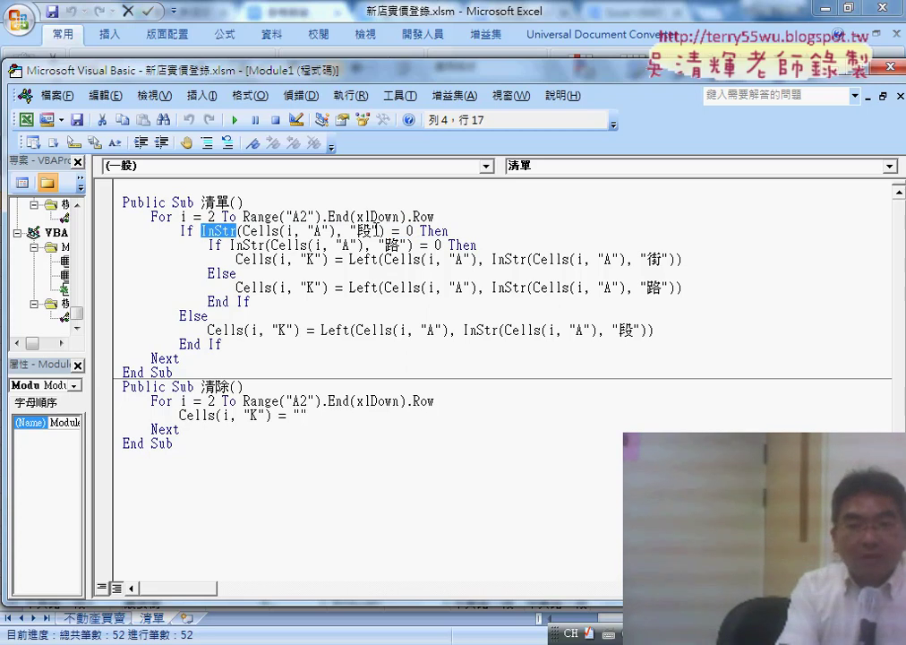
pyautogui.moveTo(386, 231); pyautogui.dragTo(413, 231)
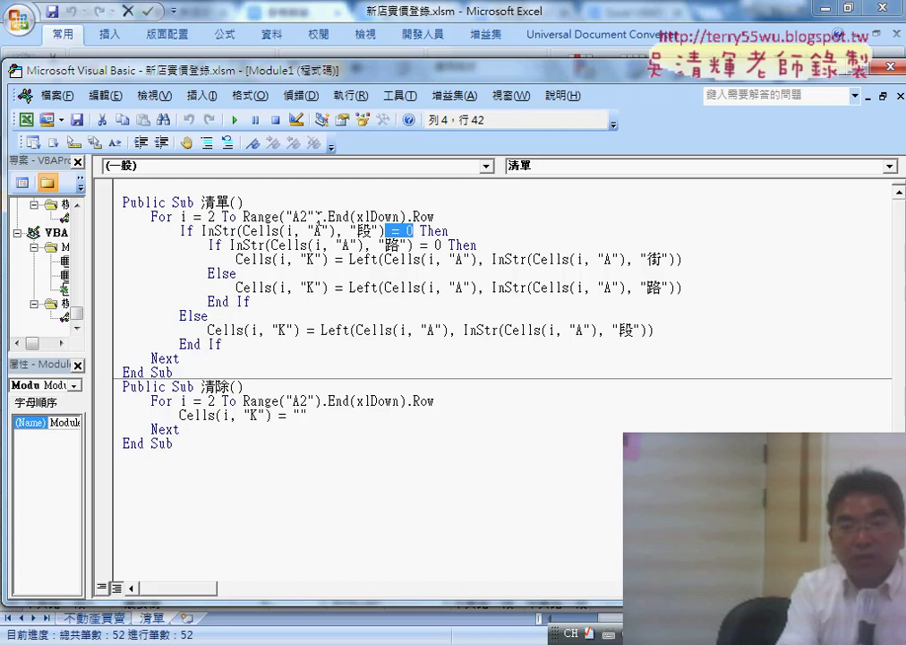
pyautogui.moveTo(252, 302); pyautogui.dragTo(112, 250)
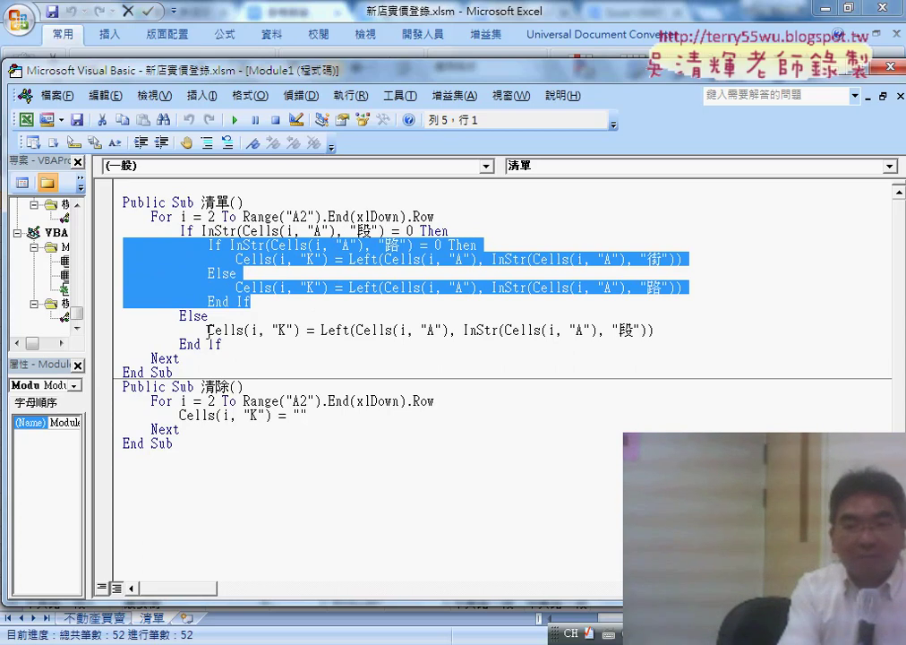
pyautogui.moveTo(209, 330); pyautogui.dragTo(665, 332)
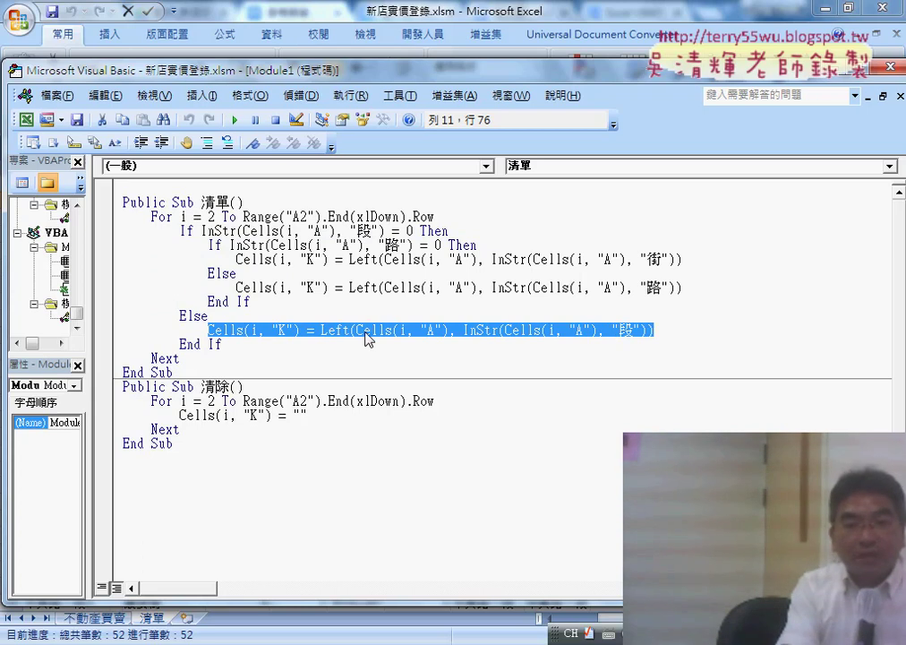
pyautogui.moveTo(107, 304); pyautogui.dragTo(108, 251)
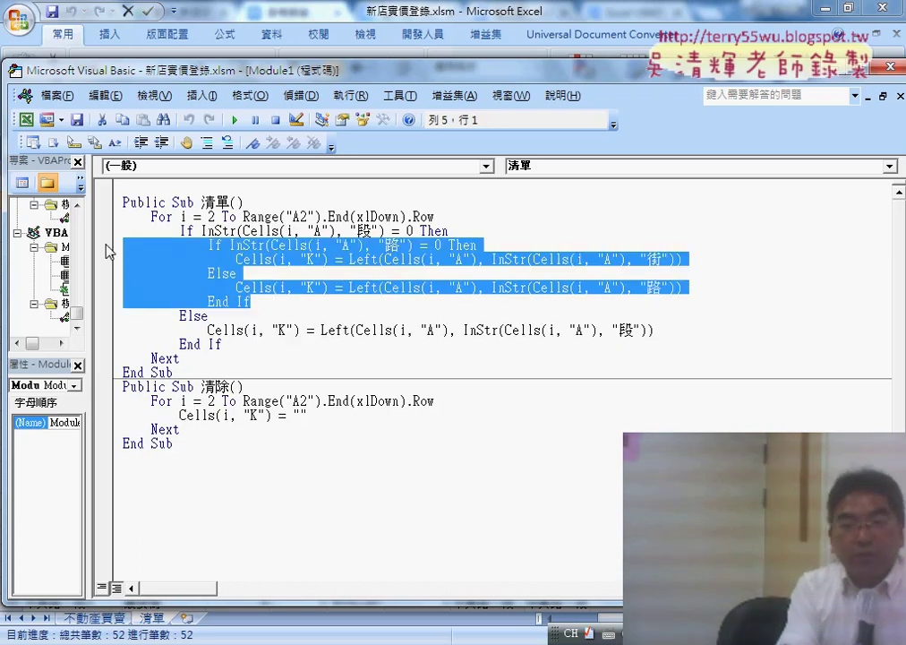
pyautogui.click(370, 248)
pyautogui.moveTo(447, 245)
pyautogui.mouseDown()
pyautogui.moveTo(236, 246)
pyautogui.moveTo(443, 245)
pyautogui.mouseUp()
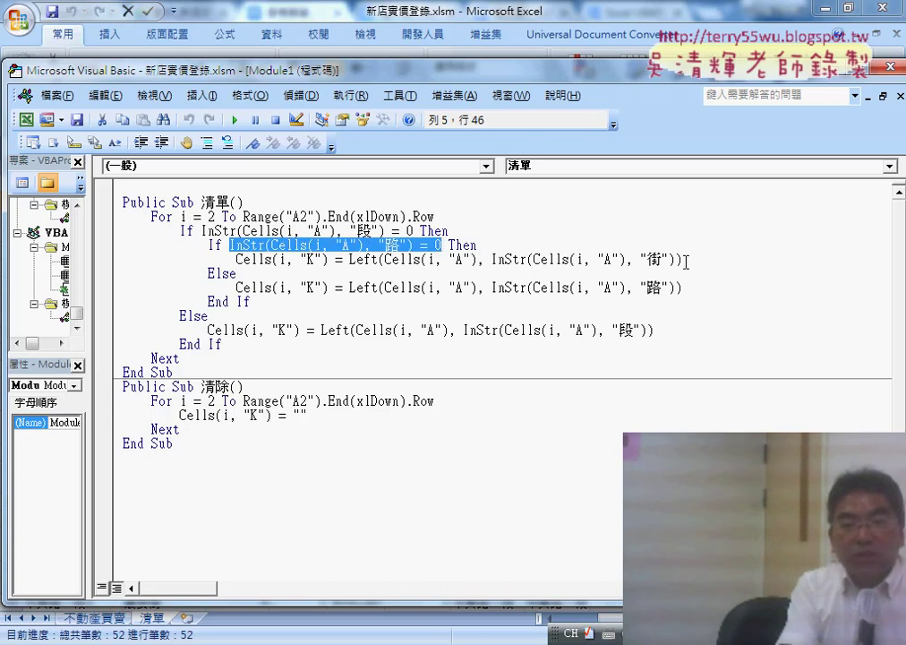
pyautogui.moveTo(687, 260)
pyautogui.mouseDown()
pyautogui.moveTo(237, 260)
pyautogui.moveTo(411, 288)
pyautogui.moveTo(683, 287)
pyautogui.mouseUp()
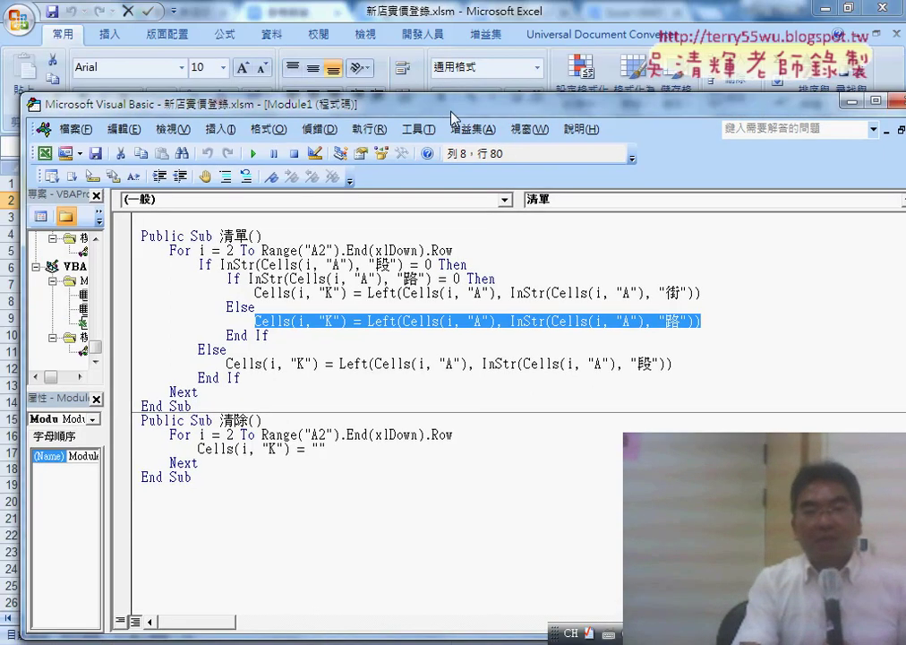
pyautogui.moveTo(341, 70); pyautogui.dragTo(431, 244)
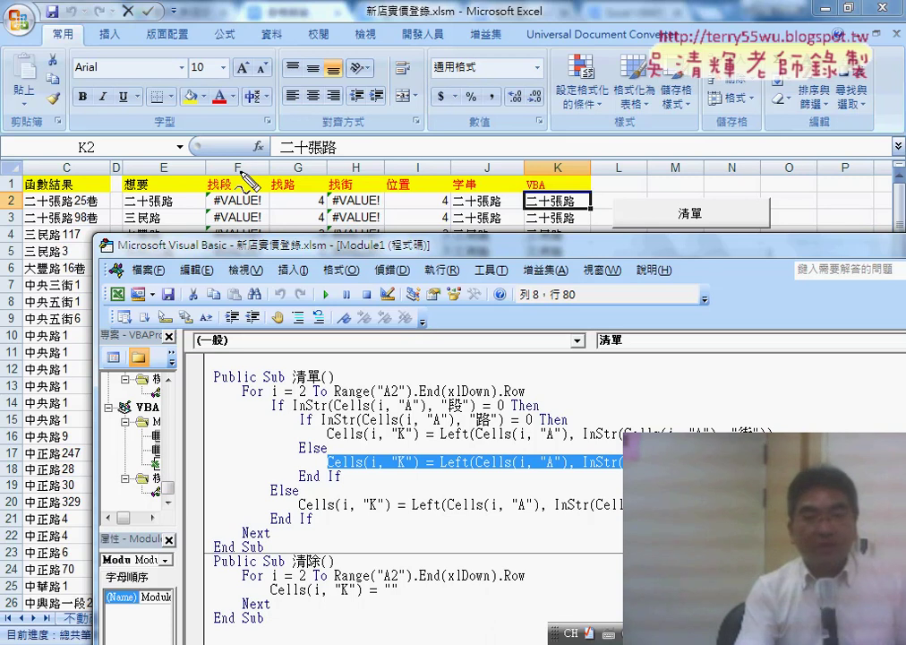
pyautogui.moveTo(376, 154)
pyautogui.mouseDown()
pyautogui.moveTo(468, 172)
pyautogui.moveTo(573, 222)
pyautogui.mouseUp()
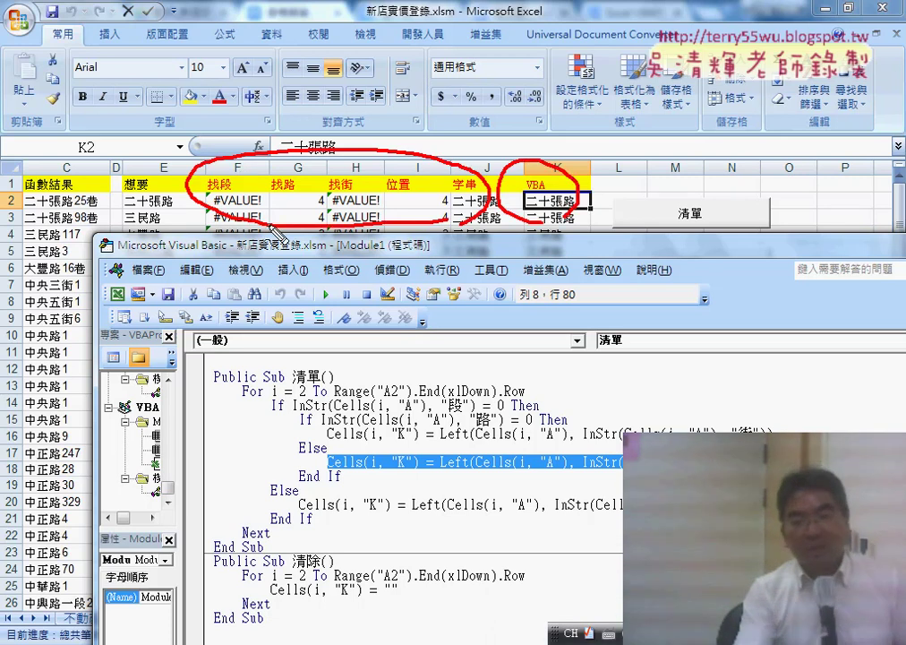
pyautogui.moveTo(240, 228); pyautogui.dragTo(276, 371)
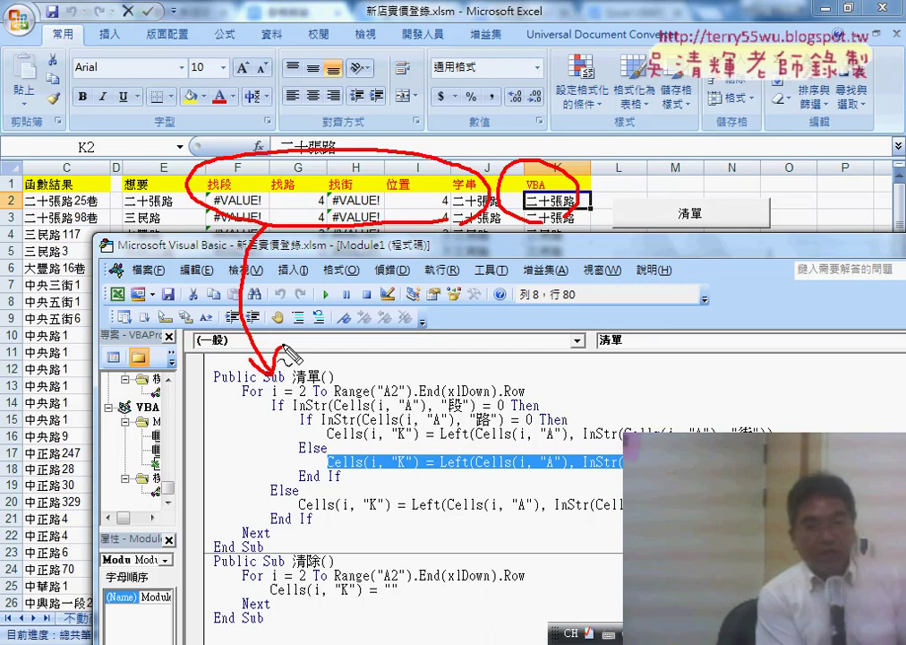
# Go back three folder levels in Google Drive to the course unit folders and select 單元08_下載網路資料.
pyautogui.press('Escape')
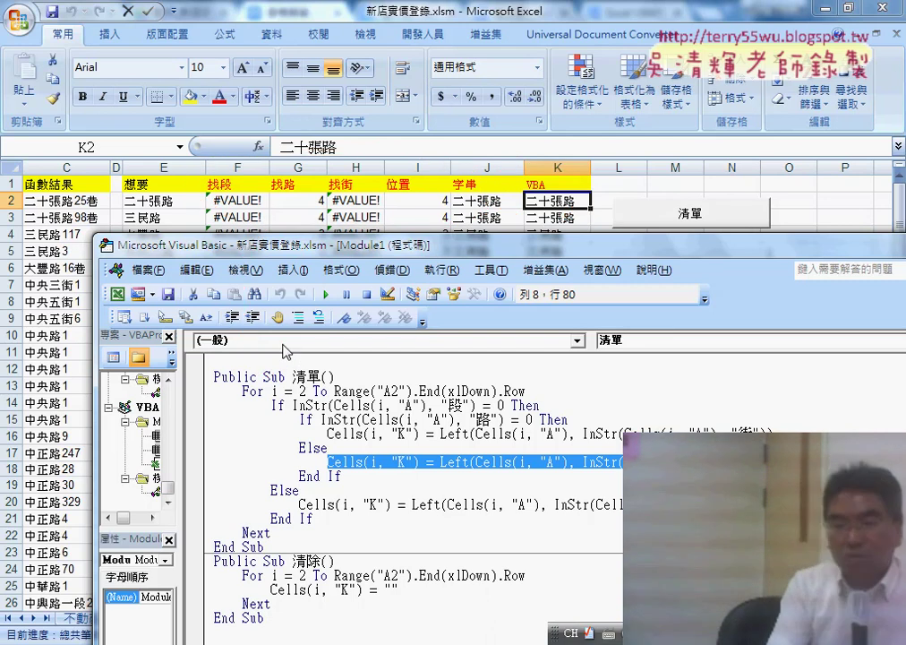
pyautogui.hotkey('alt', 'Tab')
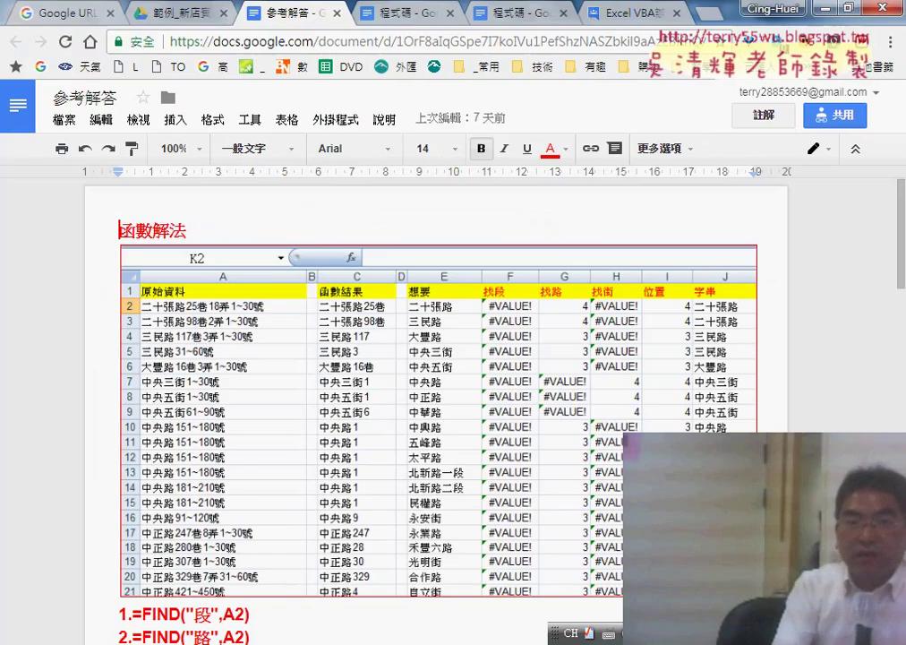
pyautogui.click(179, 15)
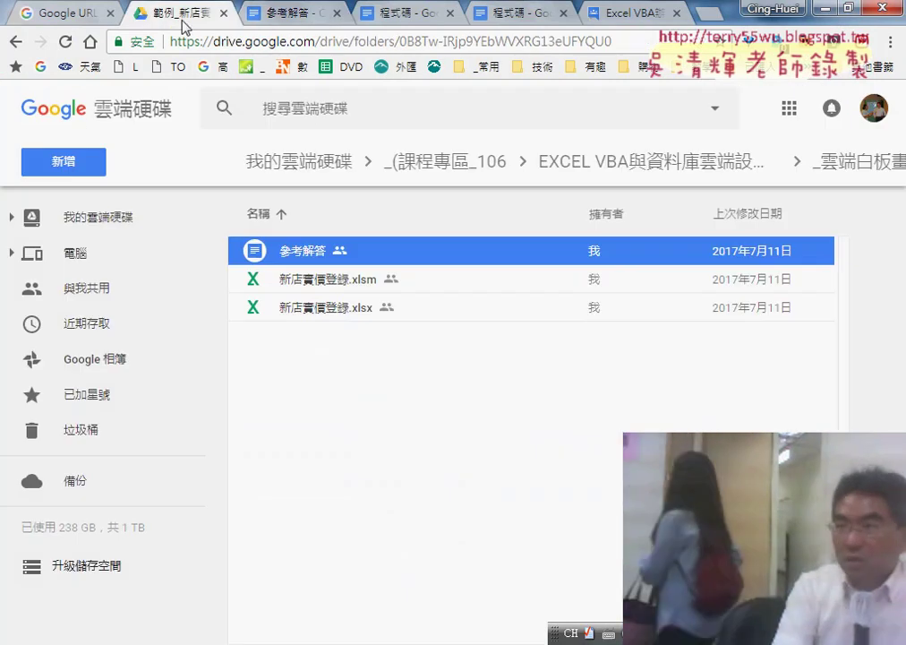
pyautogui.click(17, 43)
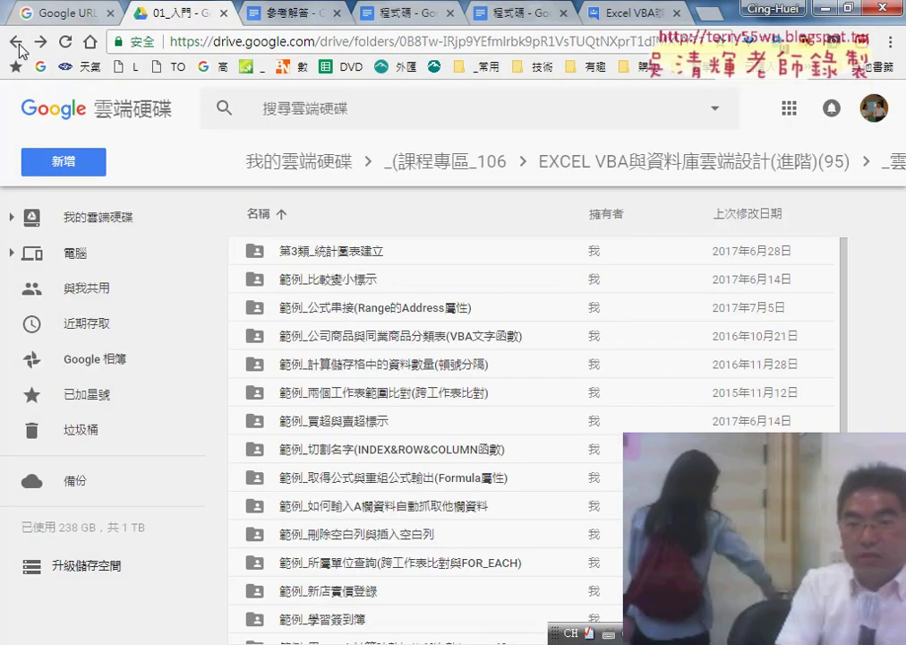
pyautogui.click(17, 43)
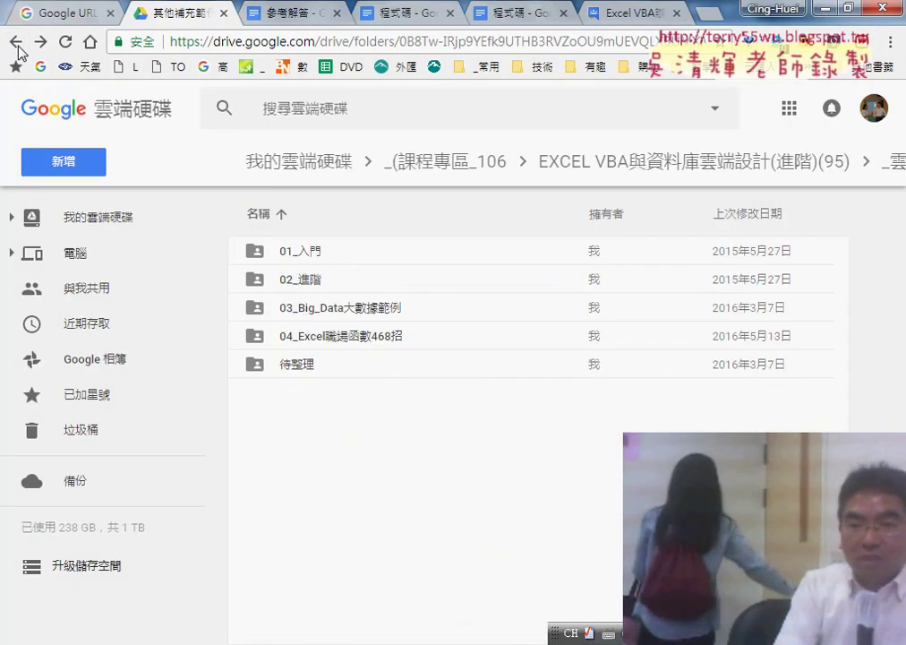
pyautogui.click(17, 43)
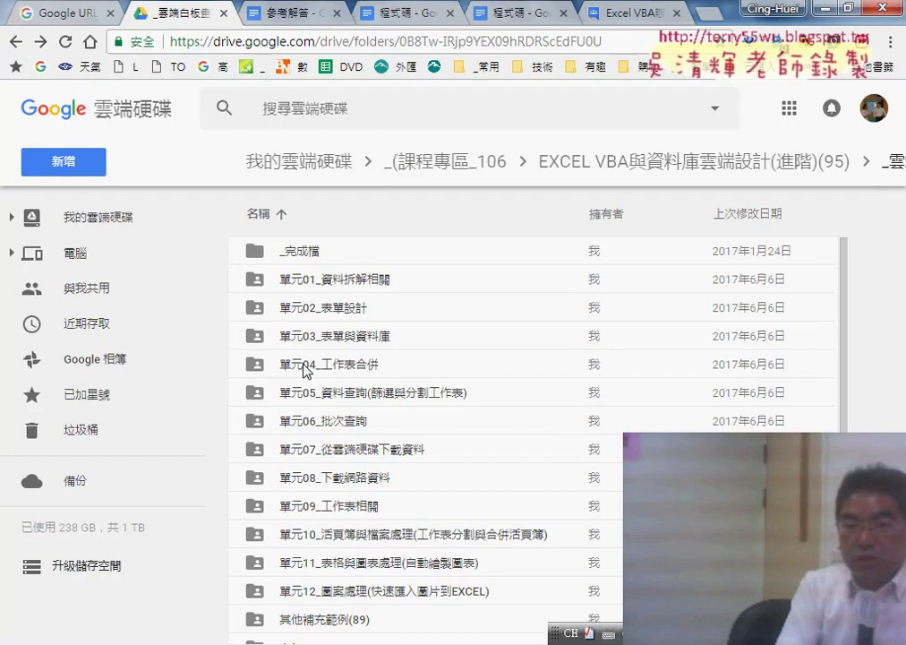
pyautogui.click(365, 484)
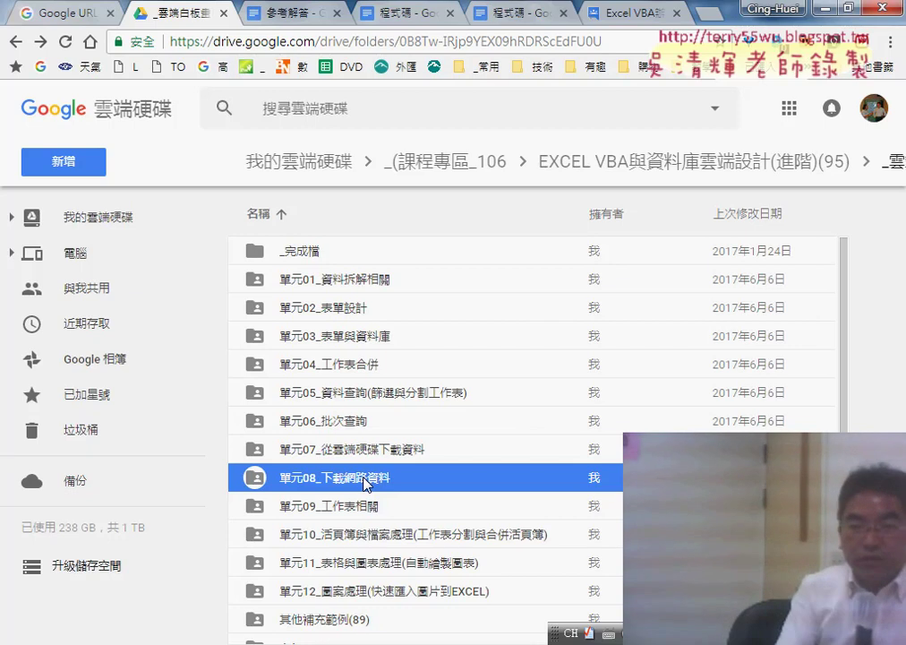
# Open the 單元08_下載網路資料 folder and select the 股市當日行情表_程式碼 document.
pyautogui.doubleClick(365, 483)
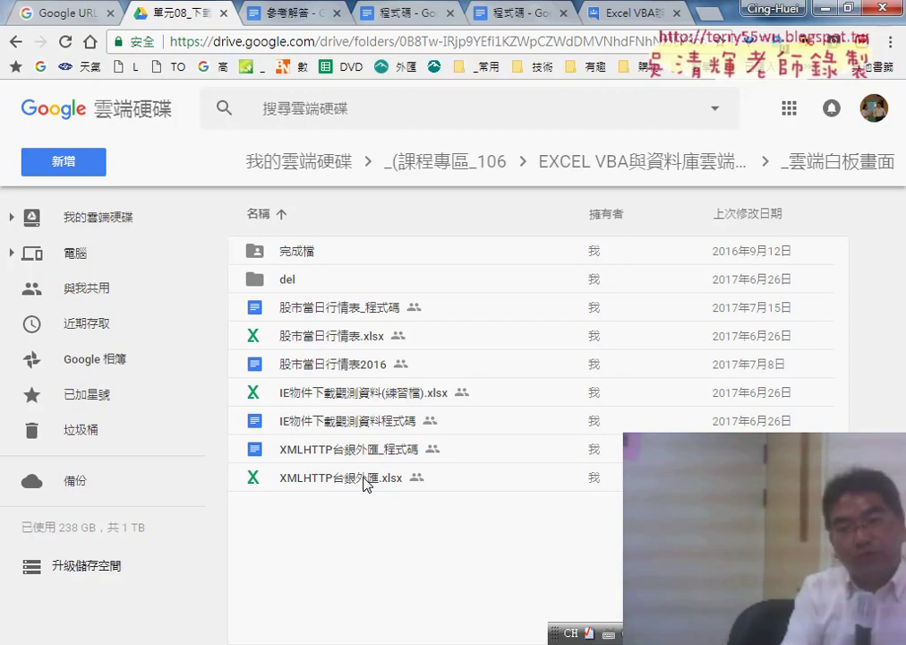
pyautogui.click(306, 315)
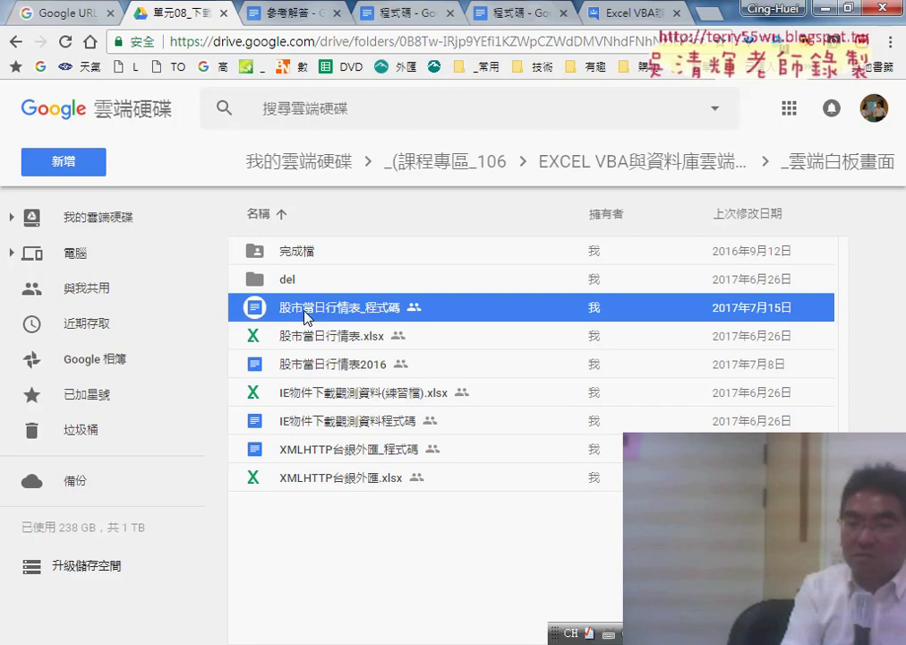